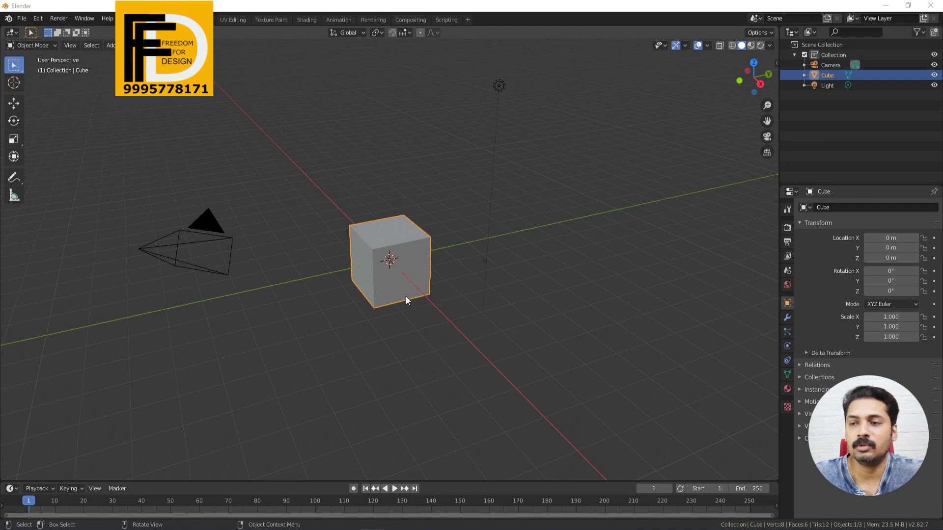
Step: Zoom in on the default cube and orbit the view around it
scroll(405, 294, up, 2)
scroll(405, 291, up, 3)
scroll(405, 291, down, 2)
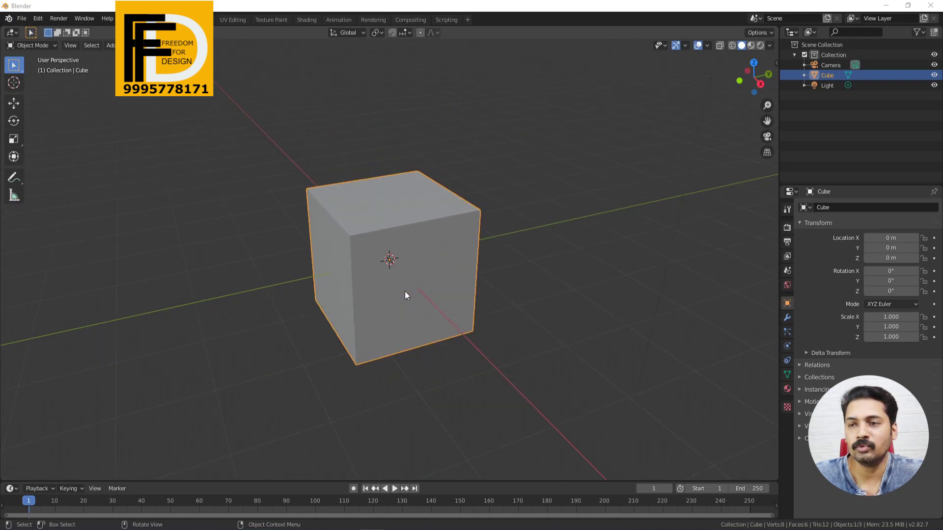
scroll(404, 291, down, 3)
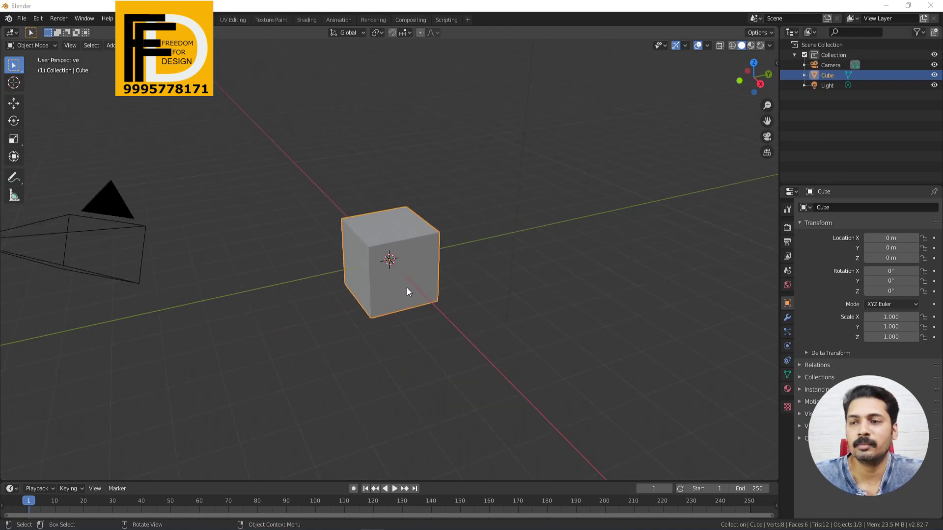
middle_drag(396, 292, 337, 280)
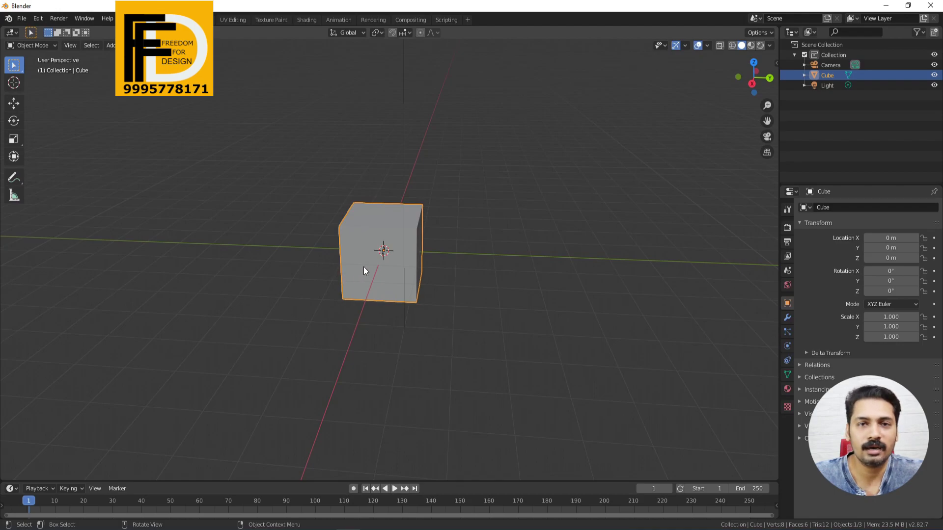
Step: Adjust the zoom and orbit the view to inspect the cube's other sides
scroll(363, 266, up, 7)
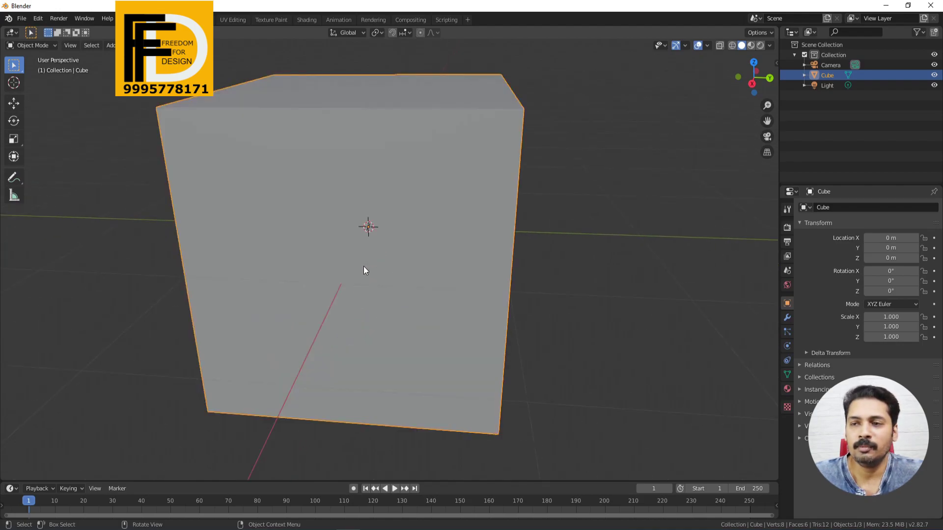
scroll(364, 266, down, 4)
scroll(363, 266, down, 2)
scroll(363, 266, up, 5)
scroll(364, 266, down, 6)
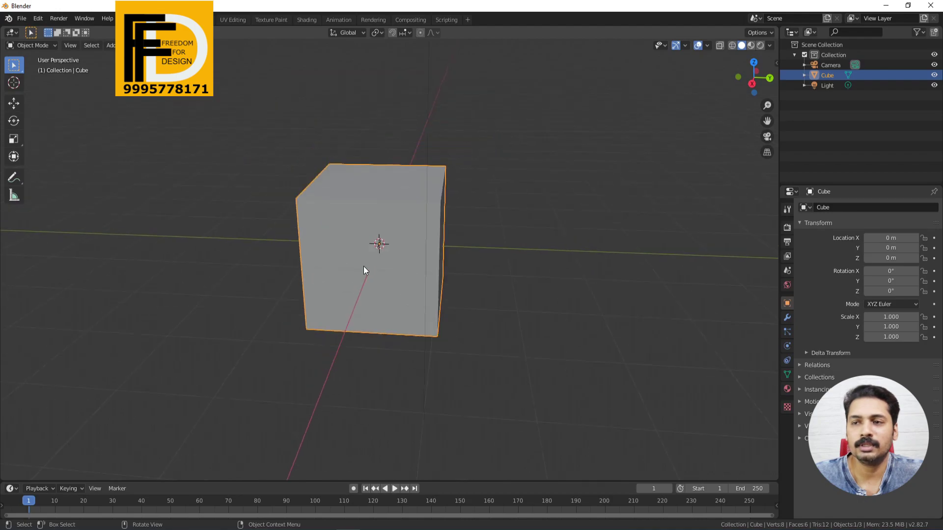
scroll(361, 254, up, 3)
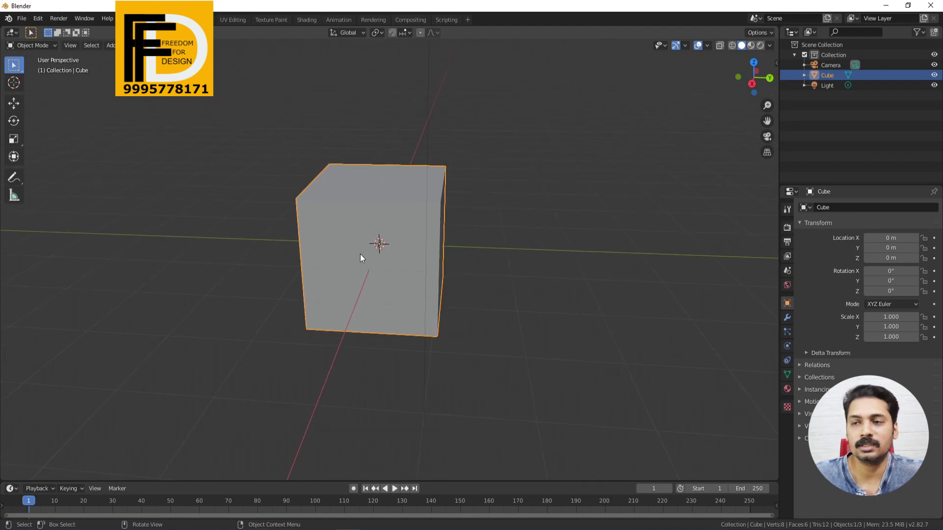
middle_drag(410, 280, 362, 289)
Step: Fine-tune the zoom and tilt the view slightly around the cube
scroll(361, 290, down, 6)
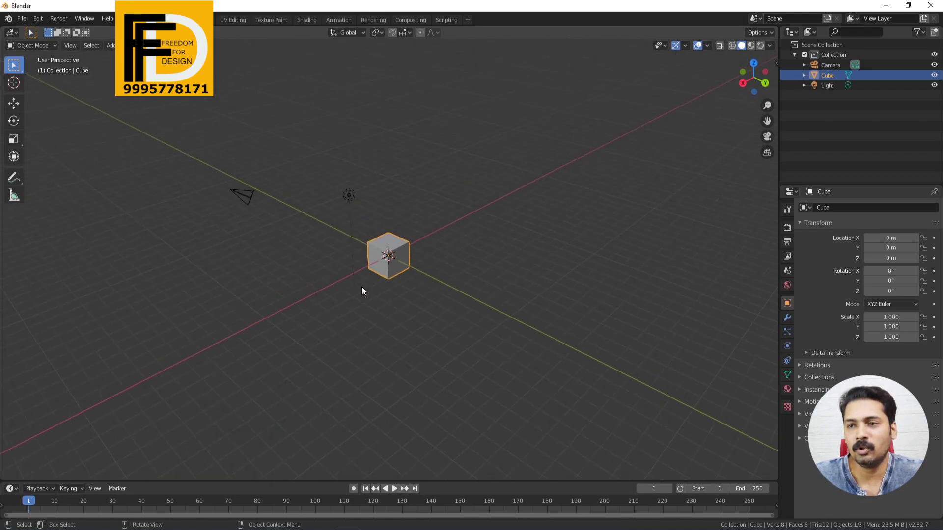
scroll(386, 279, up, 5)
scroll(387, 280, up, 2)
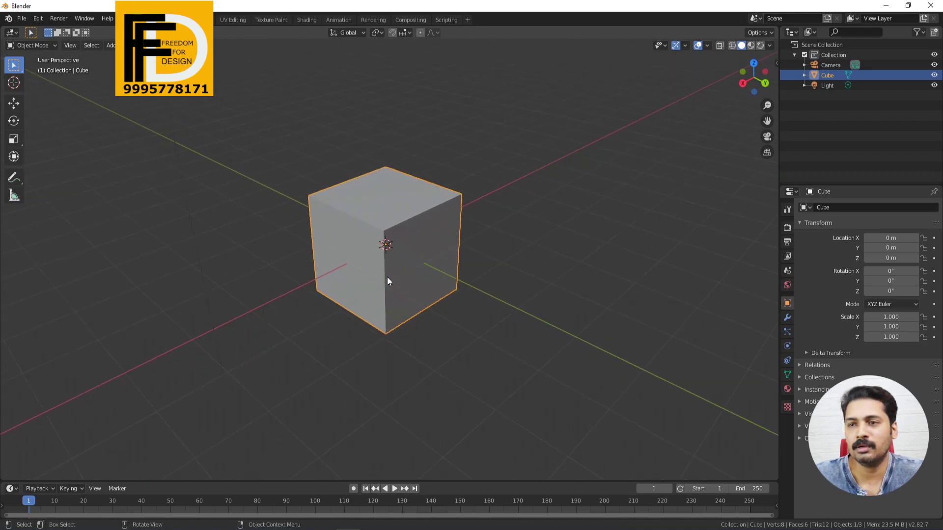
middle_drag(337, 309, 345, 312)
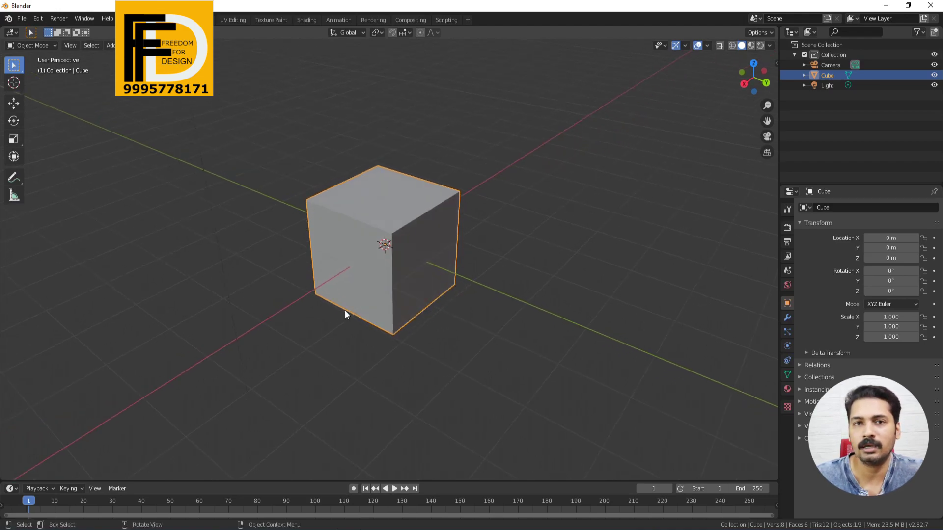
Step: View the cube from the front, the side, the top and the bottom in turn
key(KP_1)
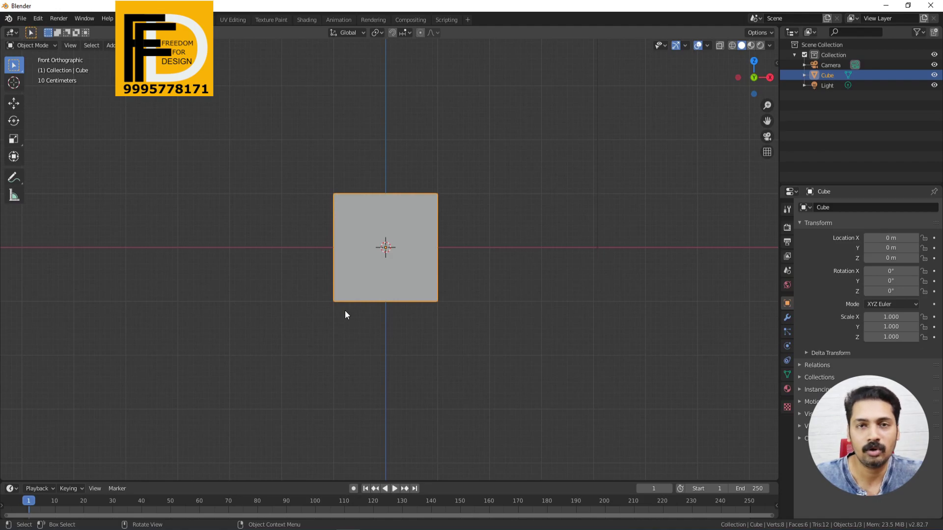
key(ctrl+KP_3)
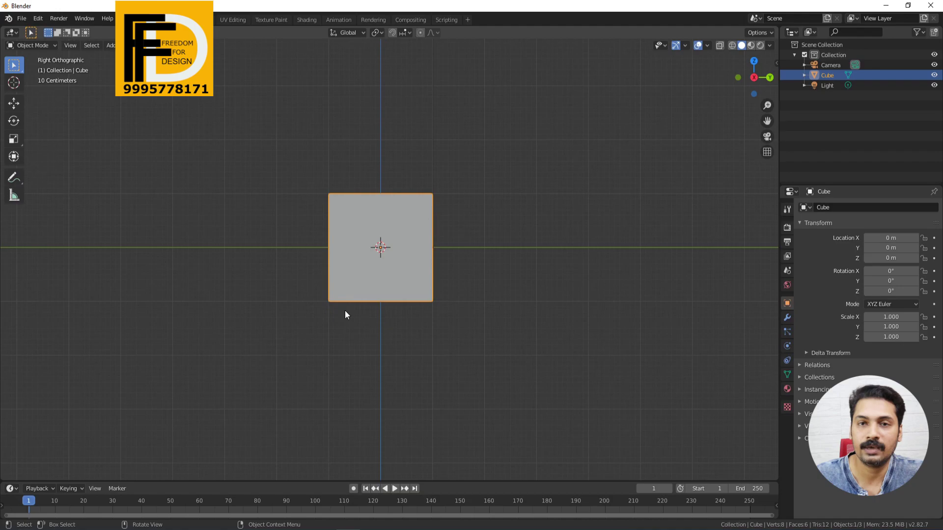
key(KP_7)
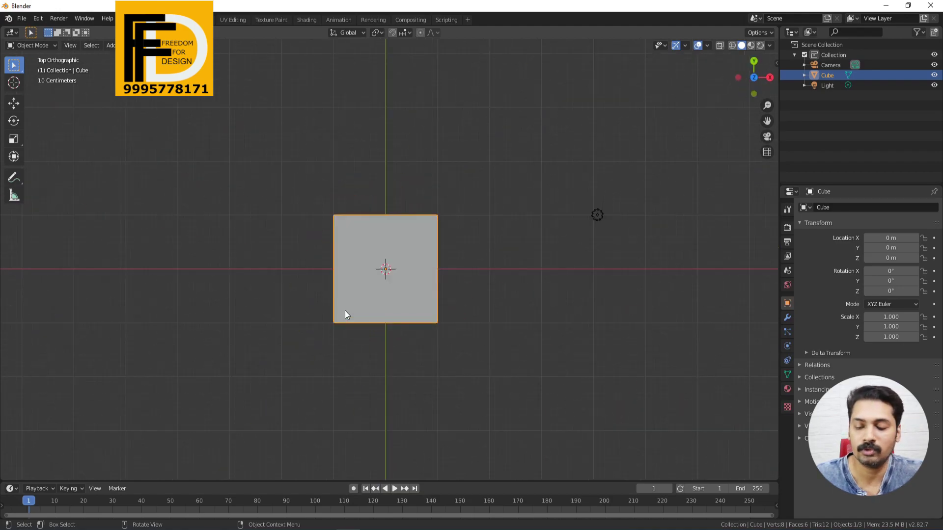
key(ctrl+KP_7)
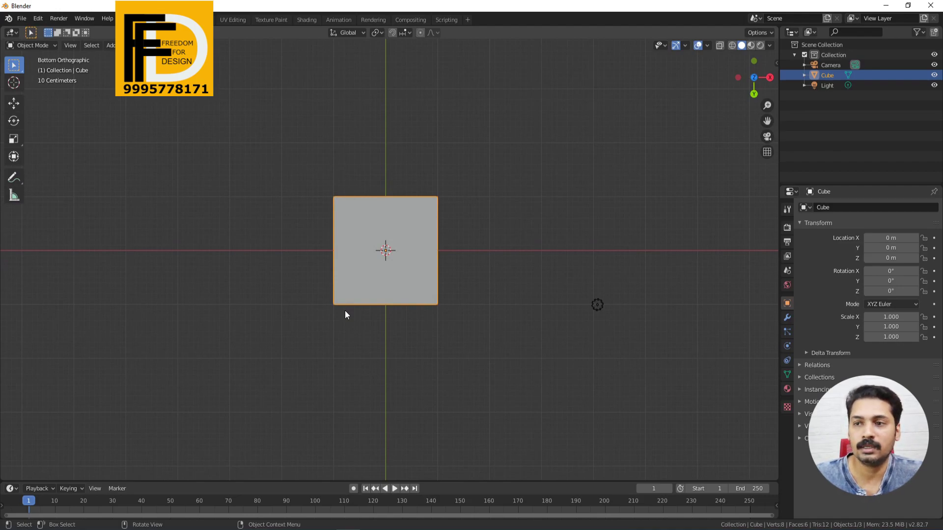
Step: Orbit up and down in fixed numpad steps between the bottom, level and top views
key(KP_8)
key(KP_8)
key(KP_8)
key(KP_8)
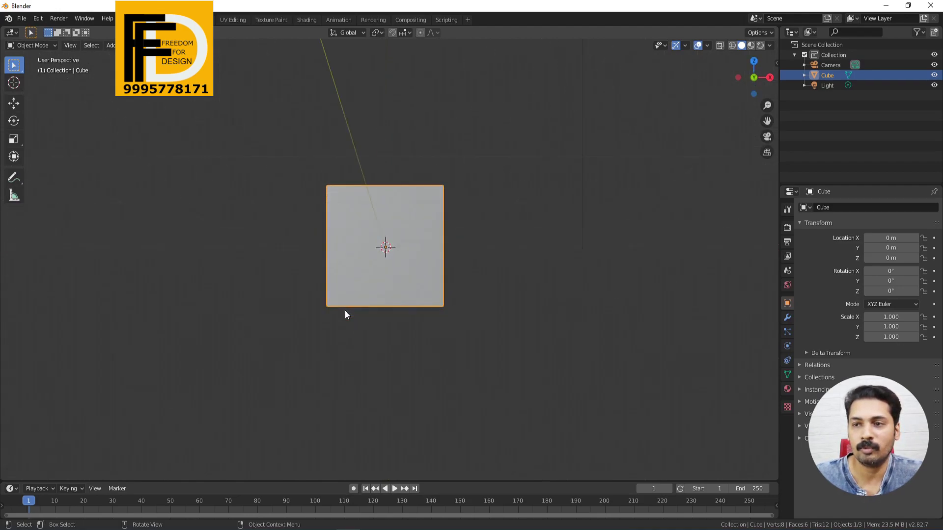
key(KP_8)
key(KP_8)
key(KP_8)
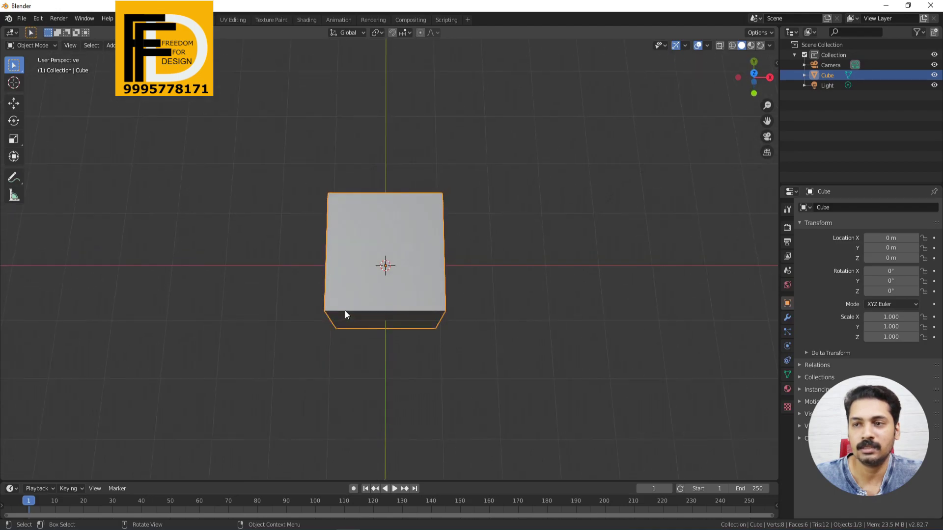
key(KP_2)
key(KP_2)
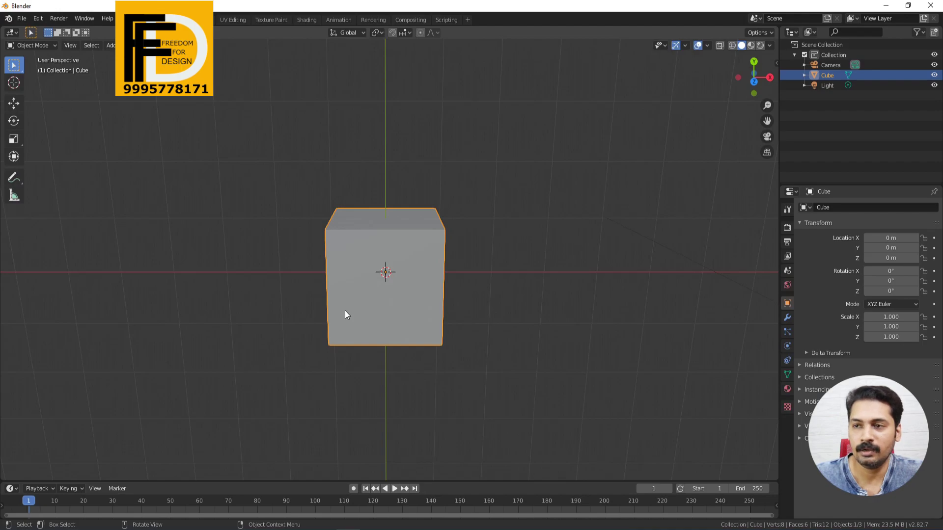
key(KP_8)
key(KP_8)
key(KP_2)
key(KP_2)
key(KP_2)
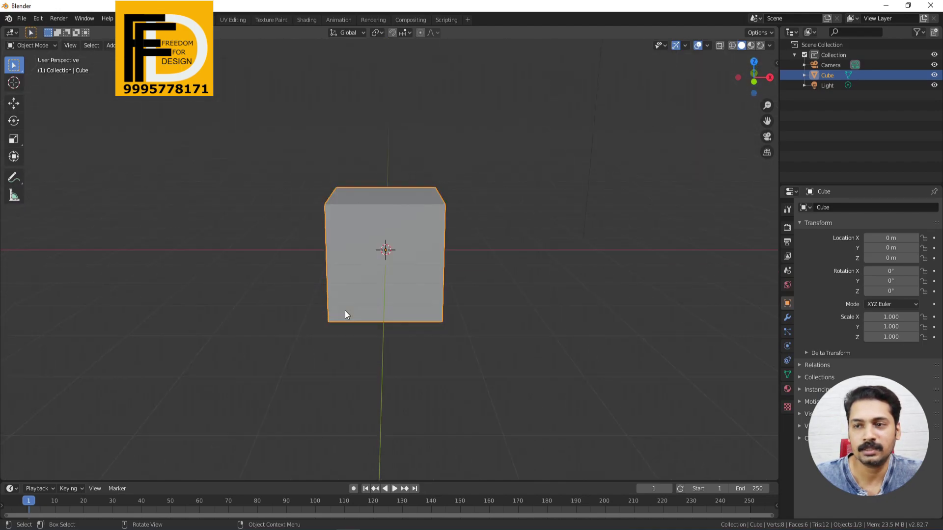
key(KP_8)
key(KP_8)
key(KP_8)
key(KP_8)
key(KP_8)
key(KP_8)
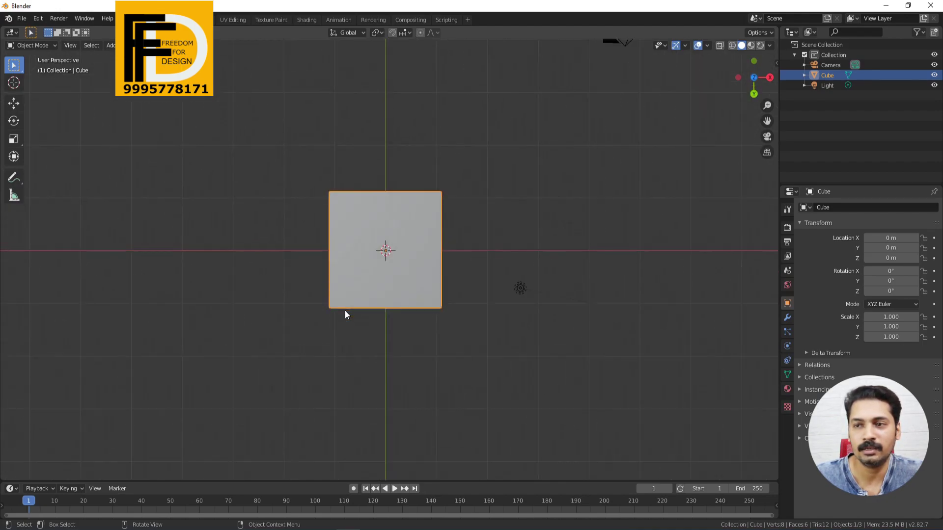
key(KP_2)
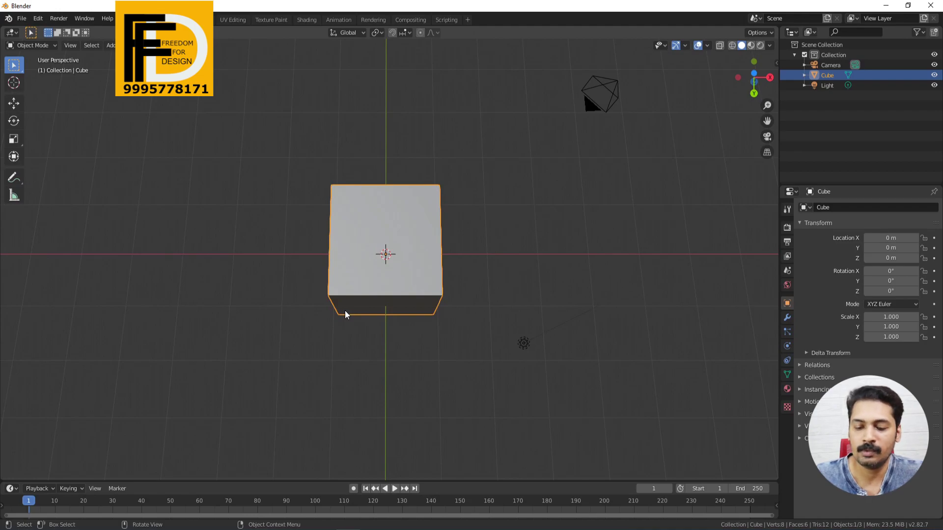
Step: Spin the view around the vertical axis, snap back to front view, then keep turning around the cube
key(KP_4)
key(KP_4)
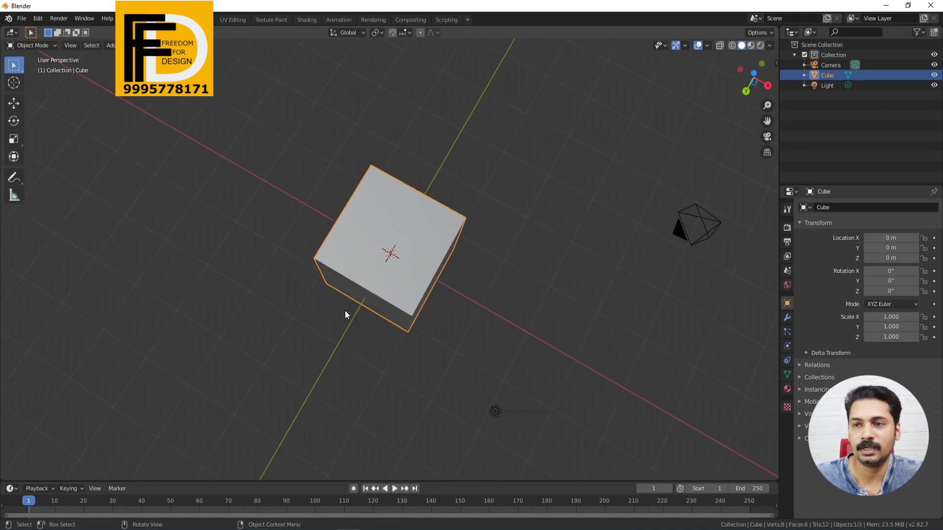
key(KP_1)
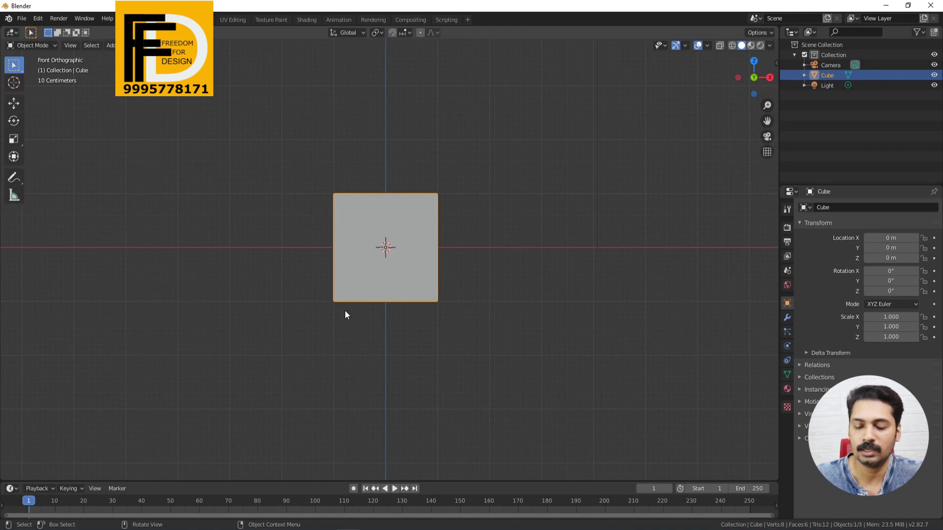
key(KP_4)
key(KP_4)
key(KP_4)
key(KP_4)
key(KP_4)
key(KP_4)
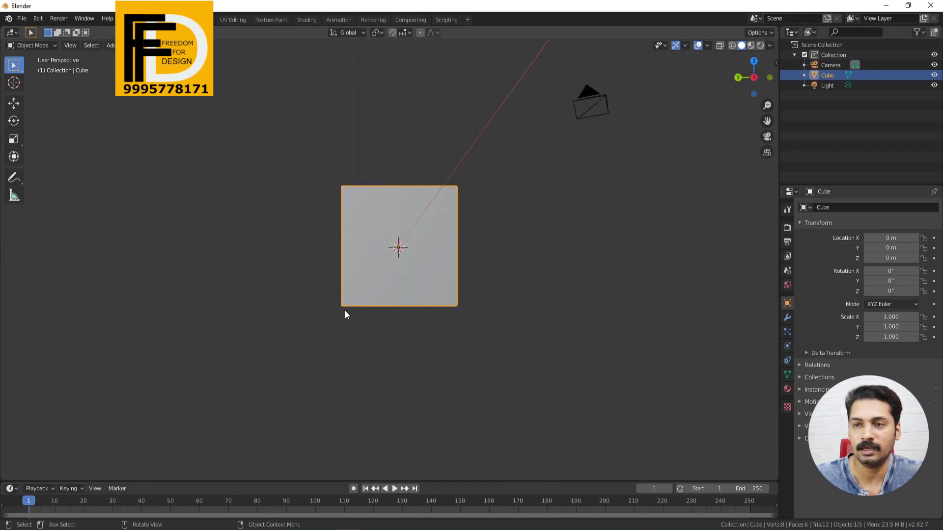
key(KP_4)
key(KP_4)
key(KP_4)
key(KP_4)
key(KP_4)
key(KP_4)
key(KP_4)
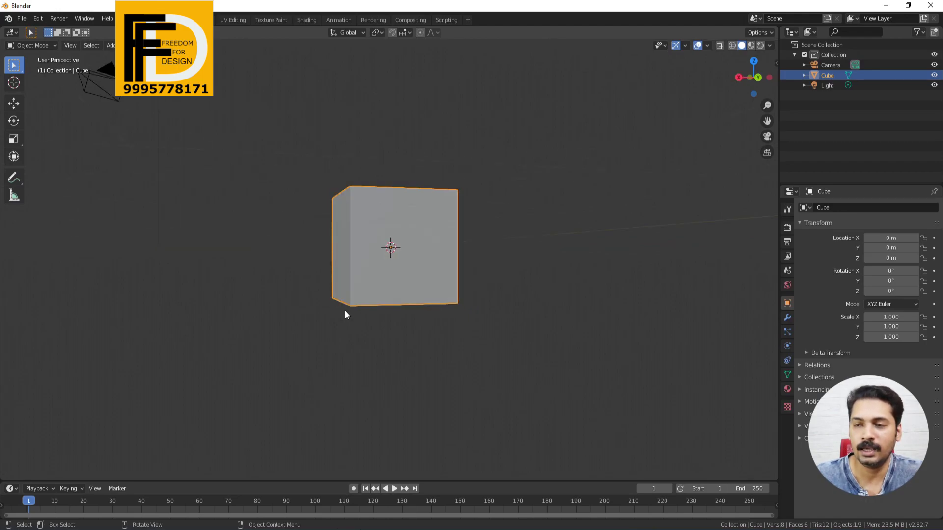
key(KP_4)
key(KP_4)
key(KP_4)
key(KP_4)
key(KP_4)
key(KP_4)
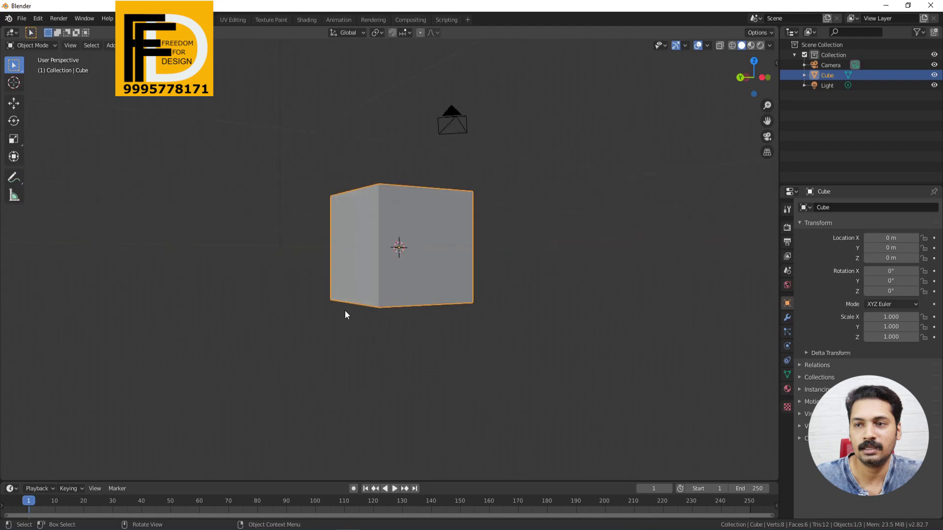
key(KP_4)
key(KP_4)
key(KP_4)
key(KP_4)
key(KP_4)
key(KP_4)
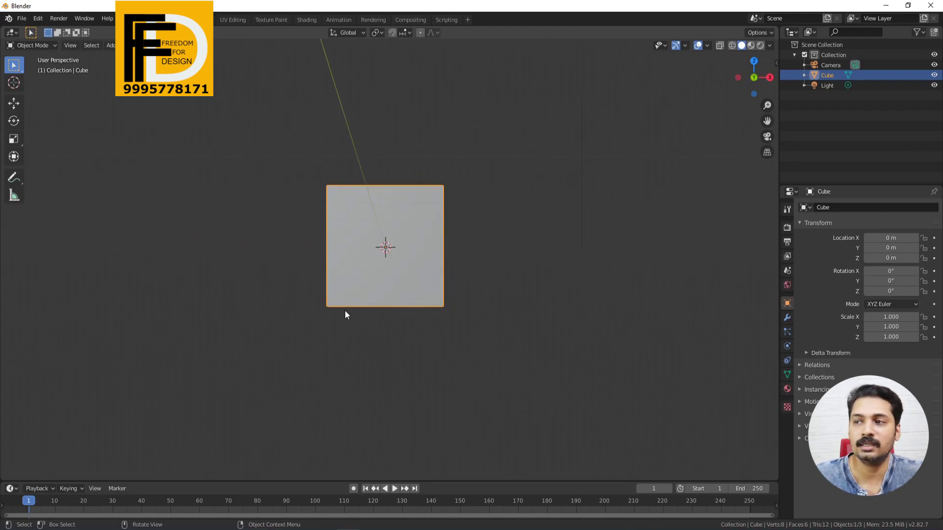
scroll(233, 269, down, 7)
middle_drag(232, 269, 287, 305)
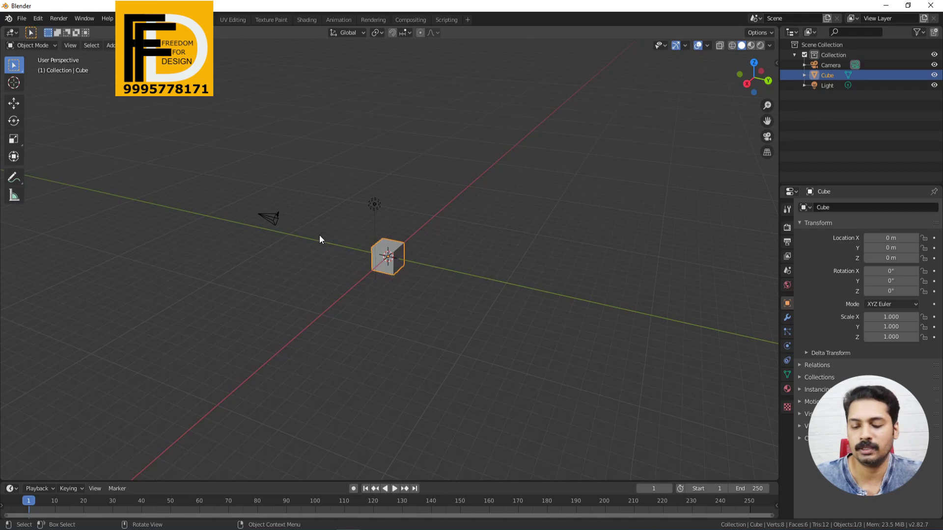
key(KP_0)
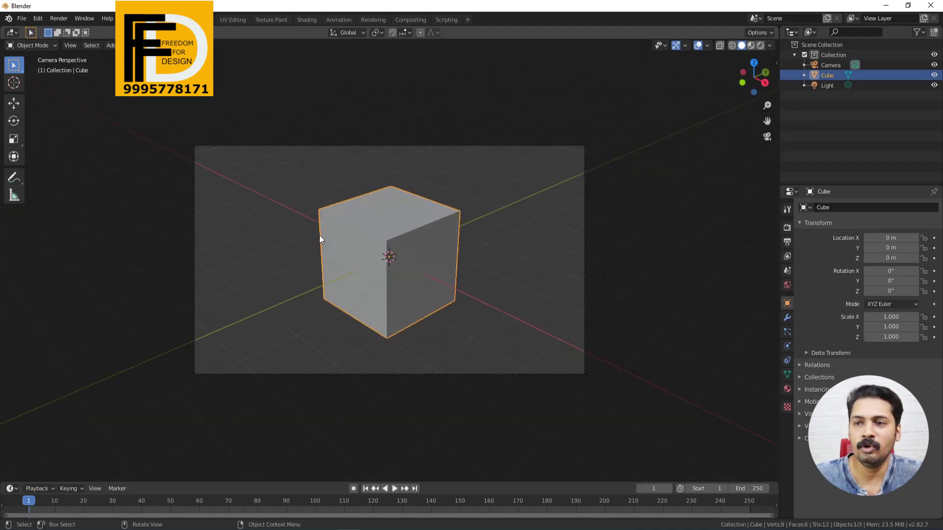
scroll(319, 237, up, 5)
scroll(332, 252, down, 5)
scroll(332, 252, up, 3)
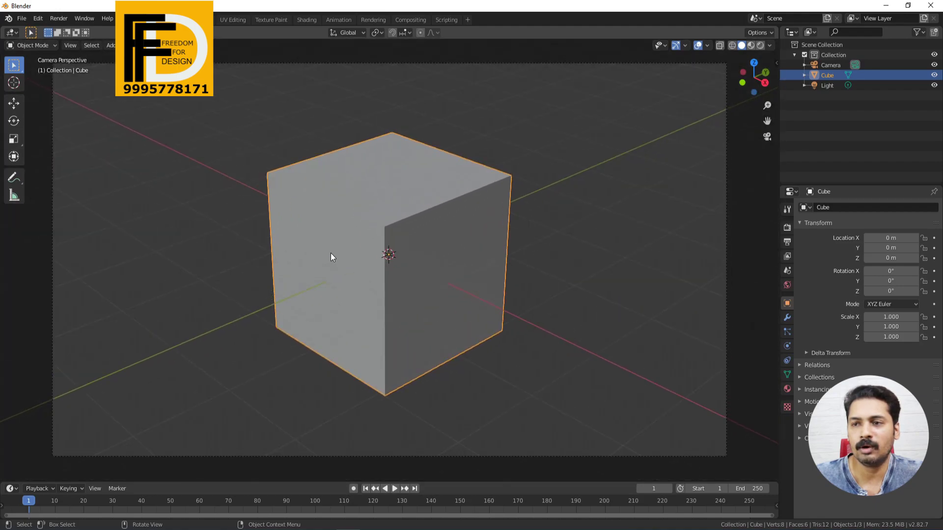
scroll(331, 256, down, 3)
scroll(269, 262, up, 2)
scroll(269, 260, up, 2)
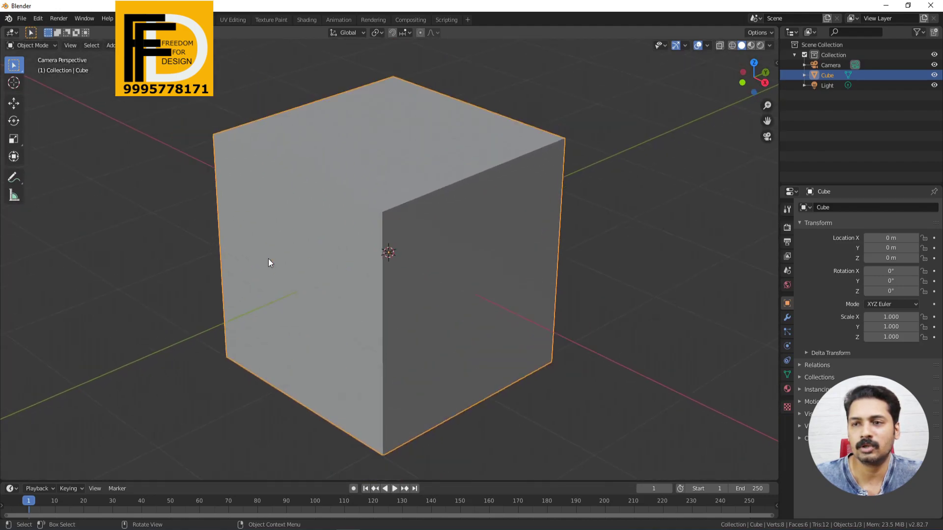
scroll(268, 259, down, 4)
scroll(269, 259, up, 4)
scroll(269, 259, down, 3)
scroll(268, 259, up, 3)
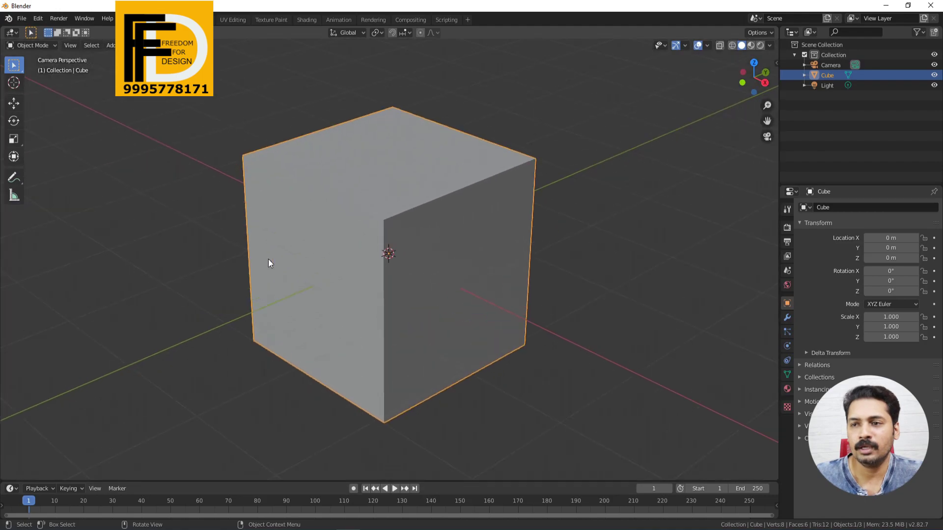
scroll(268, 258, down, 2)
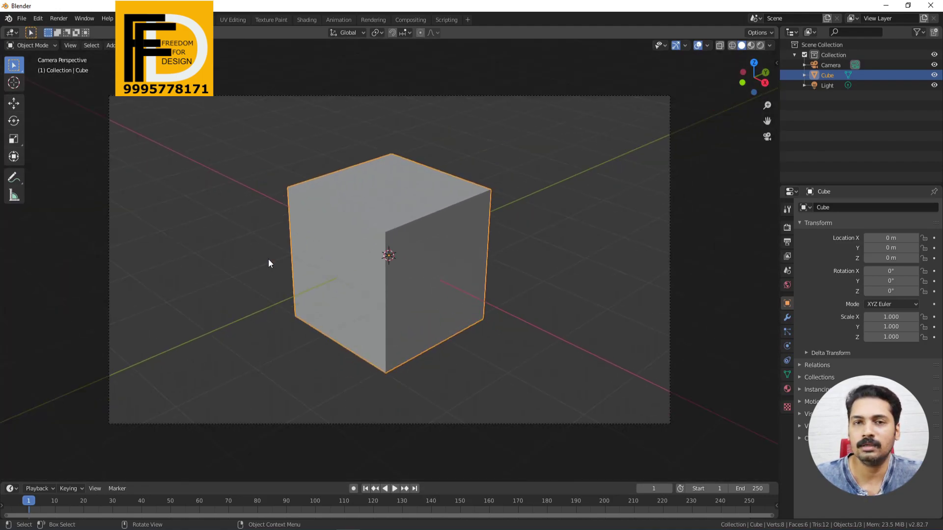
key(KP_0)
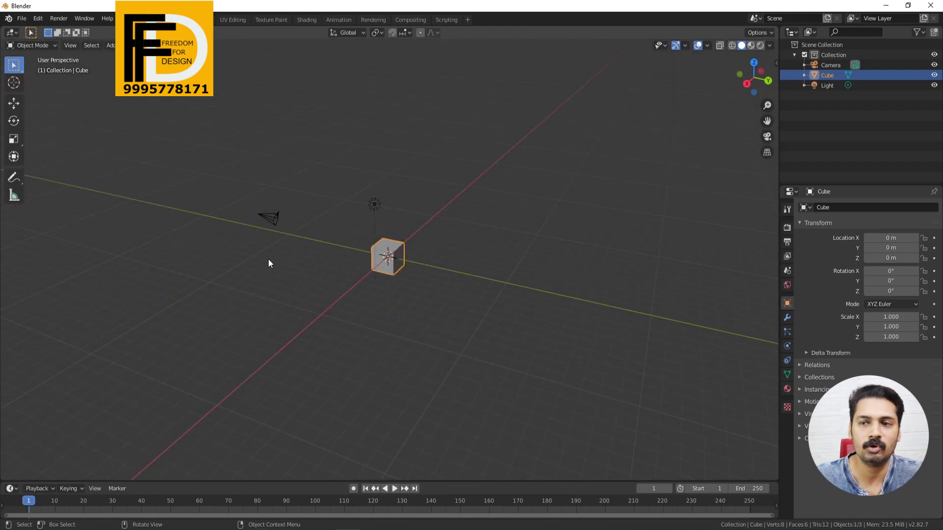
key(KP_0)
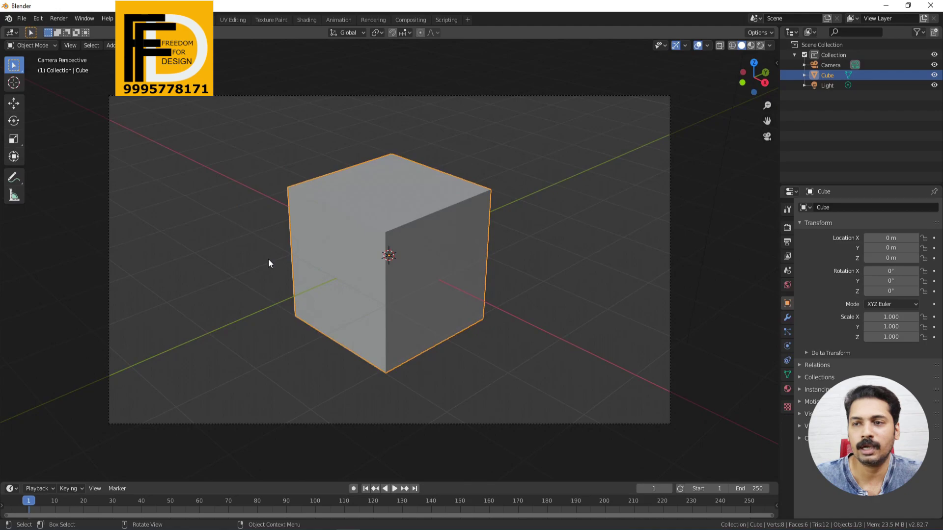
key(KP_0)
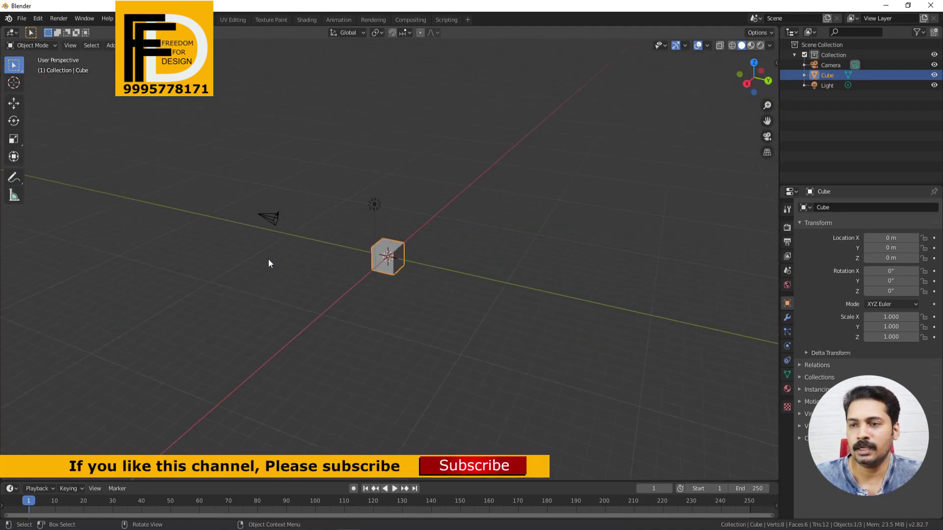
scroll(378, 290, up, 2)
scroll(378, 290, up, 3)
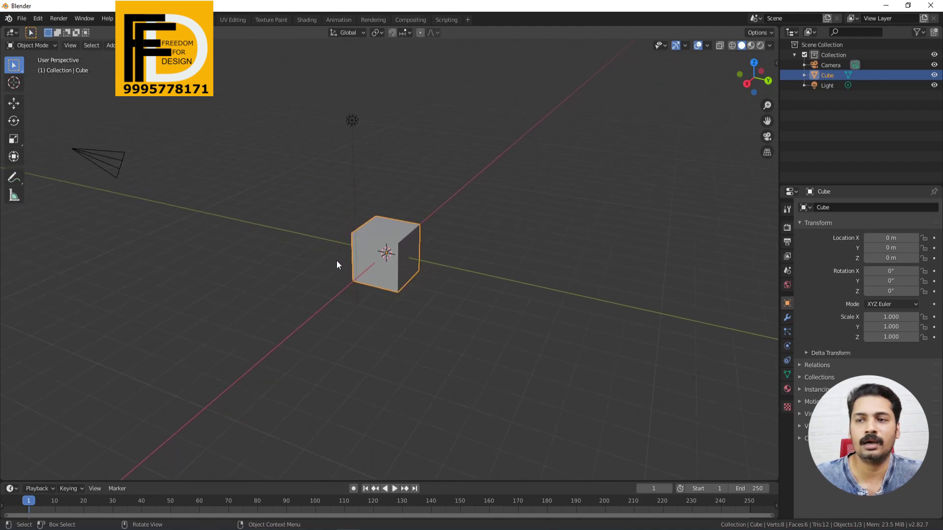
click(294, 278)
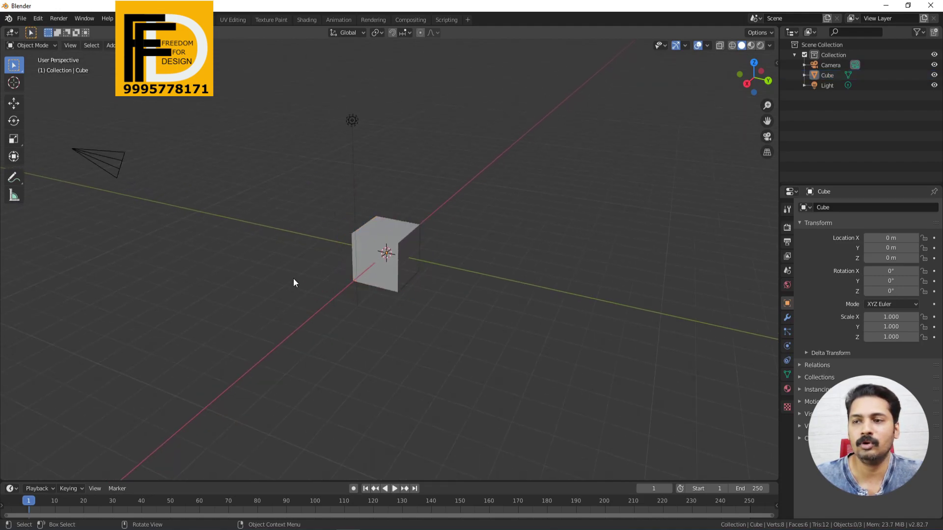
click(375, 233)
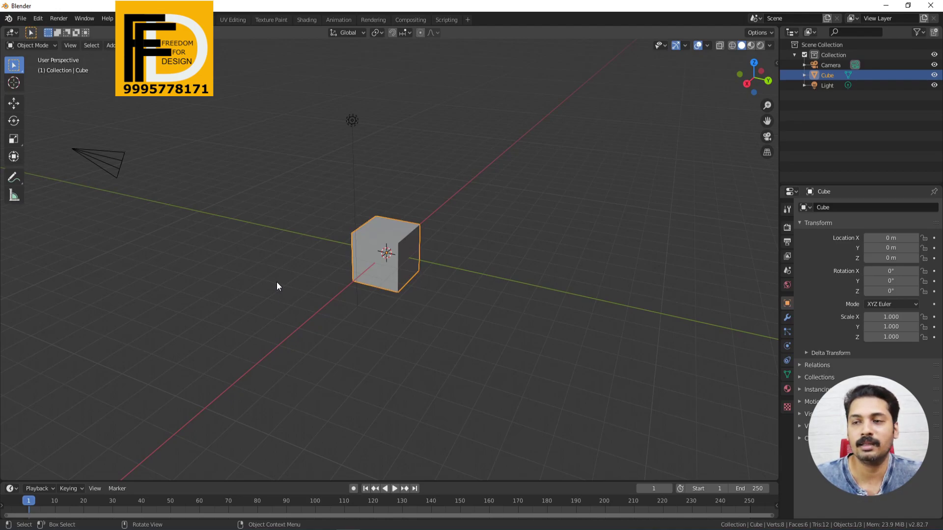
scroll(277, 287, up, 8)
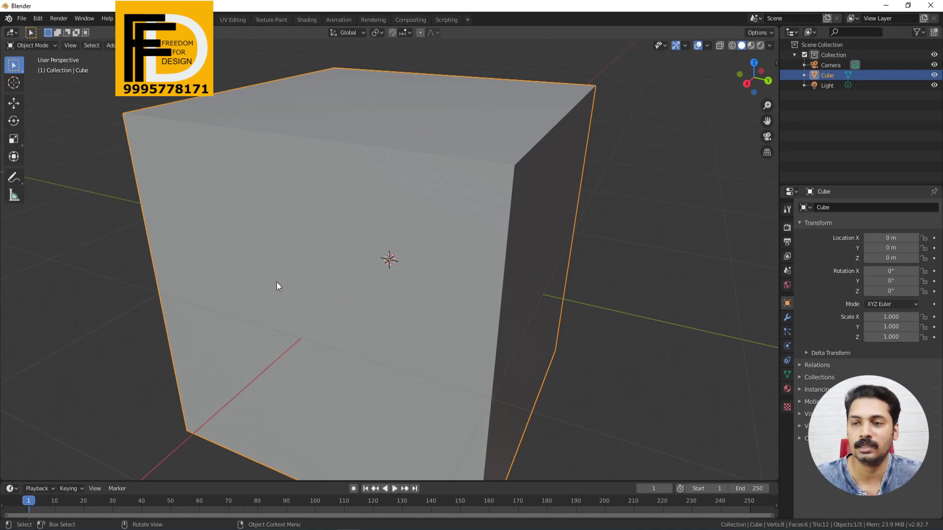
scroll(276, 267, down, 5)
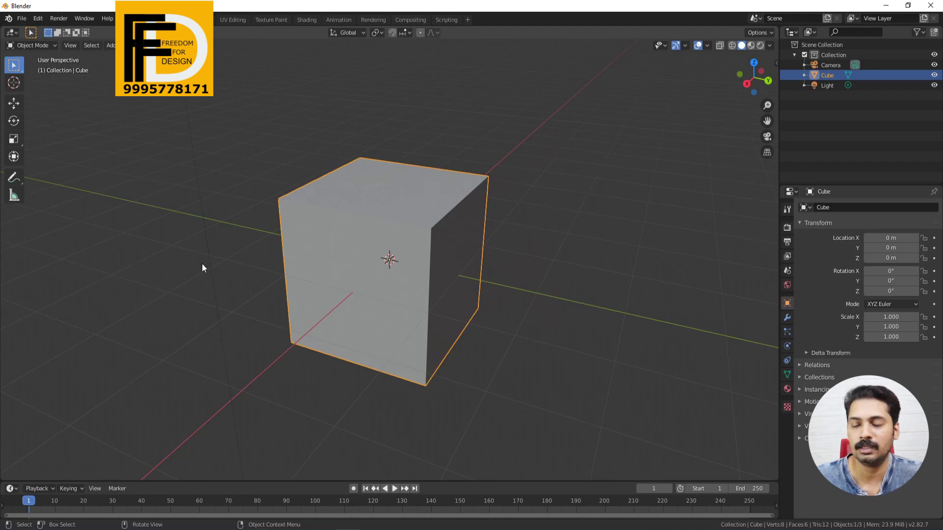
scroll(214, 268, down, 8)
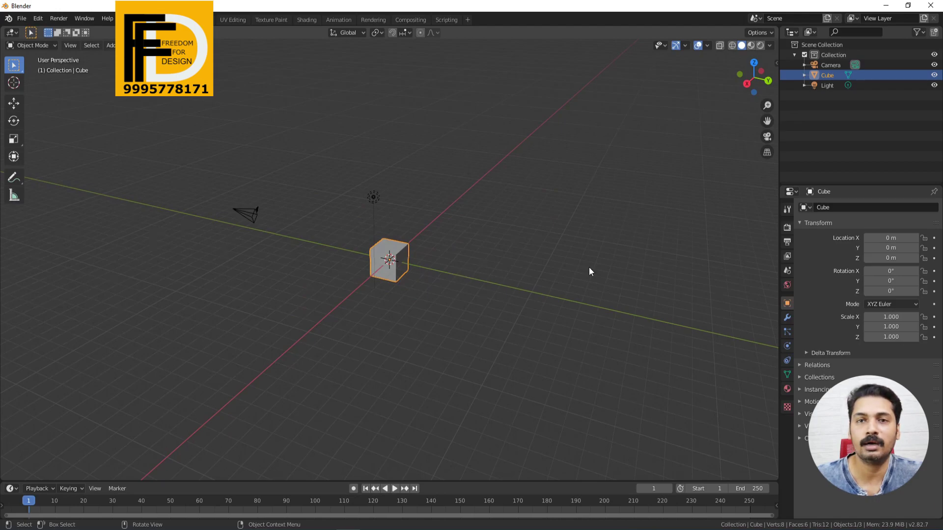
scroll(589, 268, up, 10)
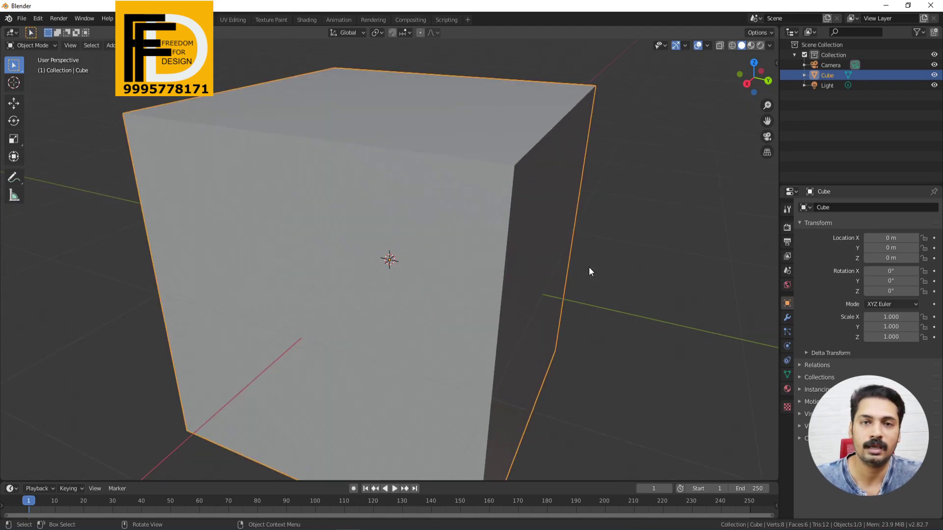
scroll(461, 269, down, 3)
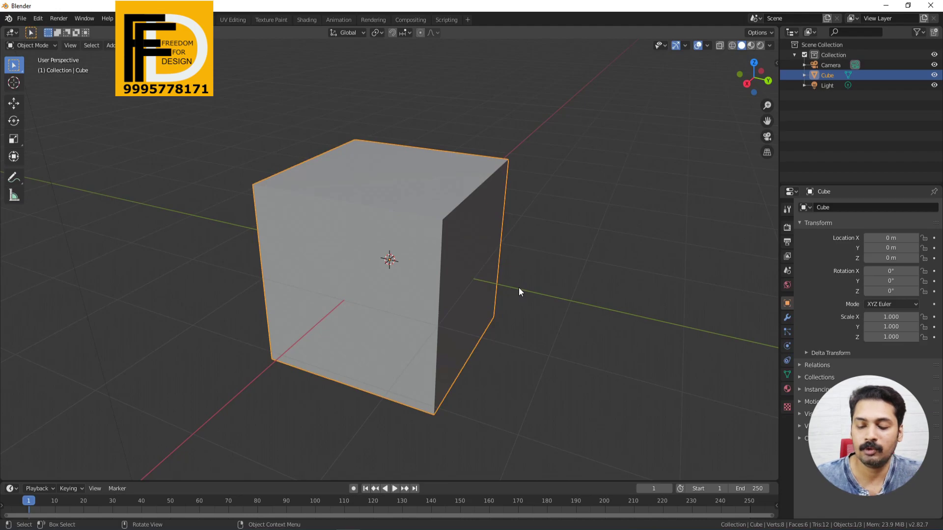
key(KP_1)
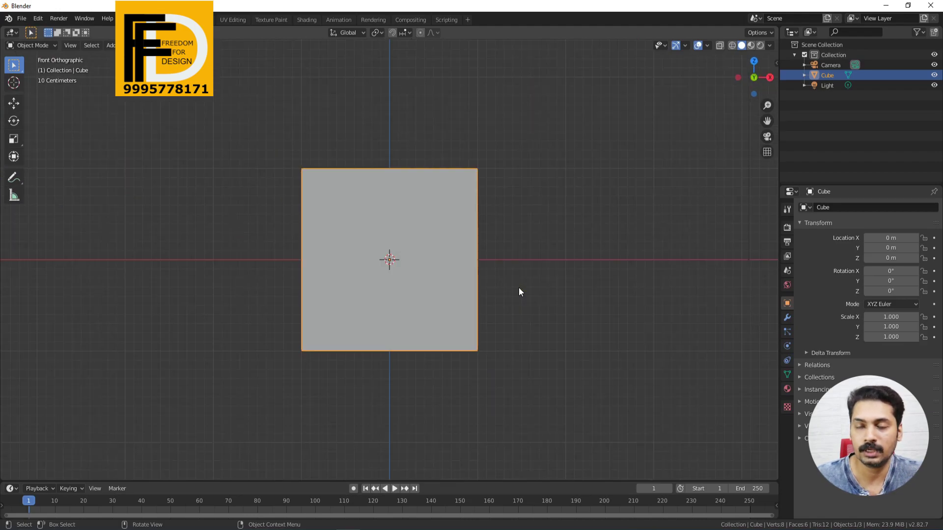
key(KP_3)
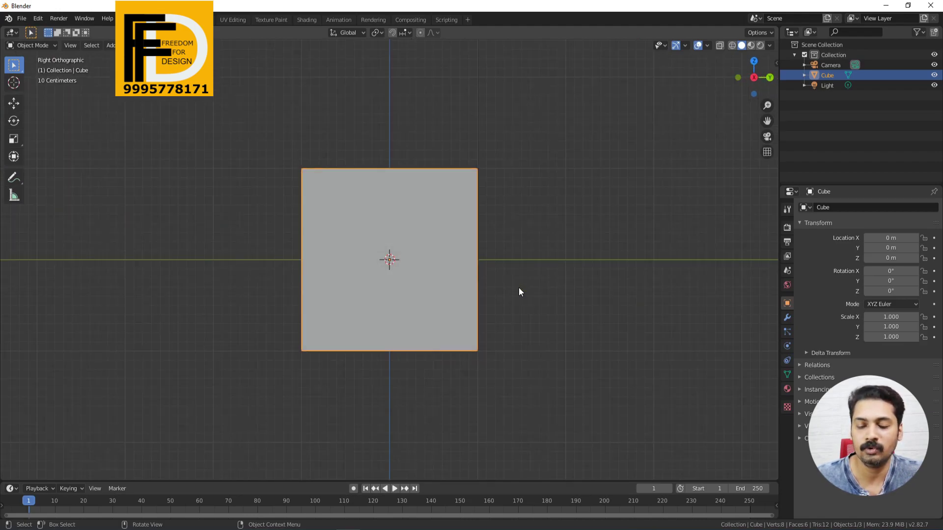
key(KP_7)
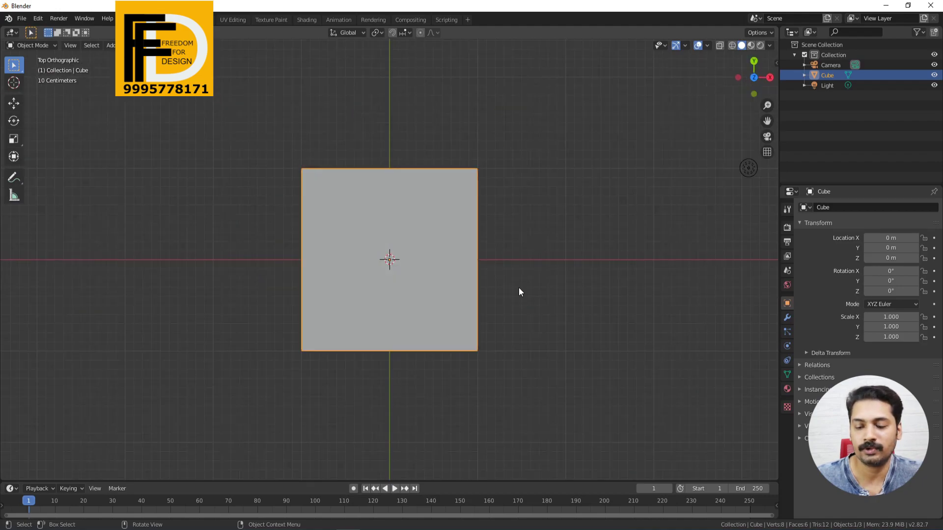
key(ctrl+KP_7)
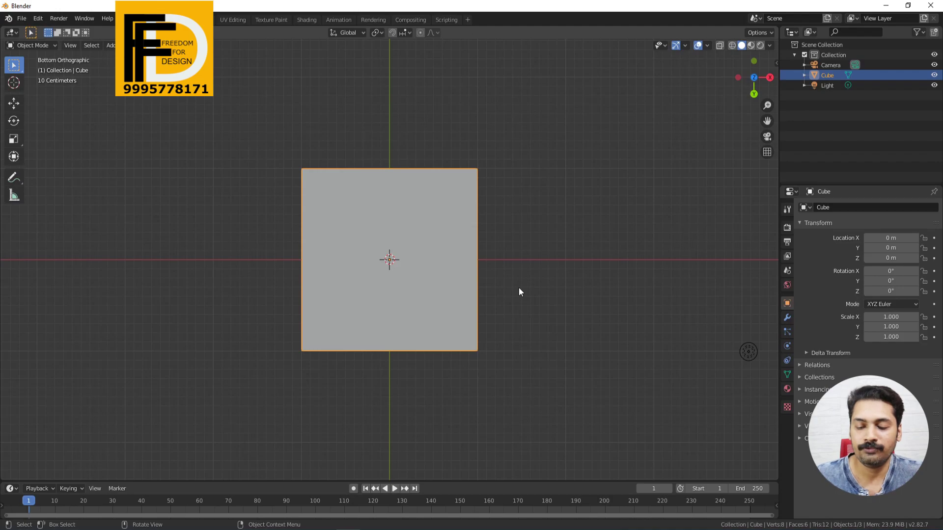
key(KP_5)
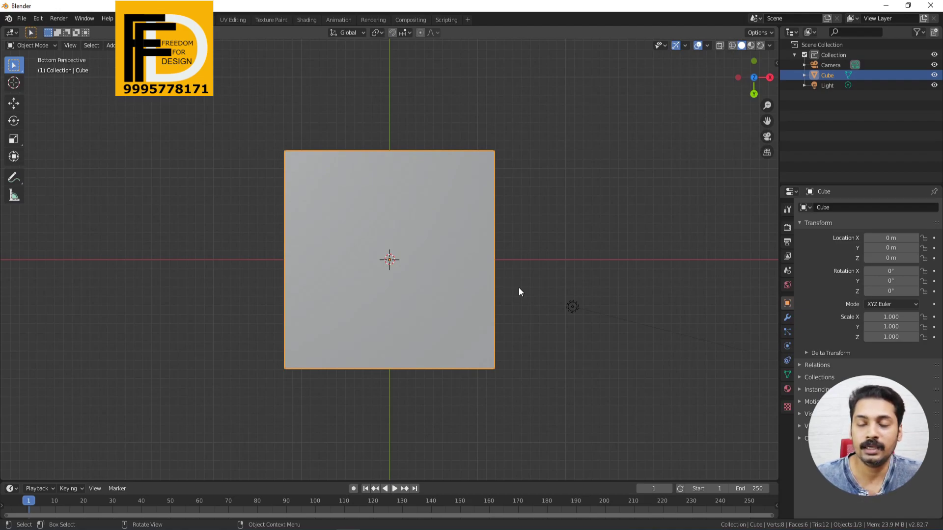
key(KP_1)
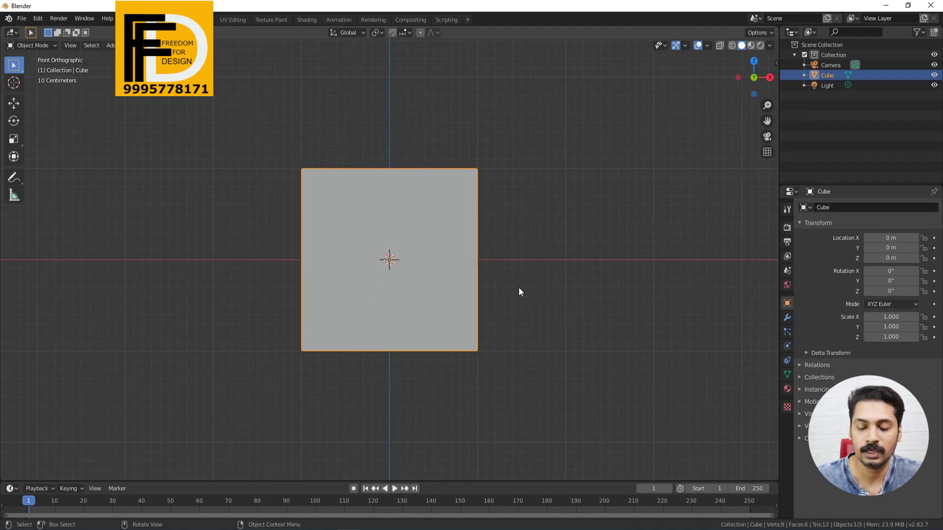
key(KP_4)
key(KP_4)
key(KP_4)
key(KP_4)
key(KP_4)
key(KP_4)
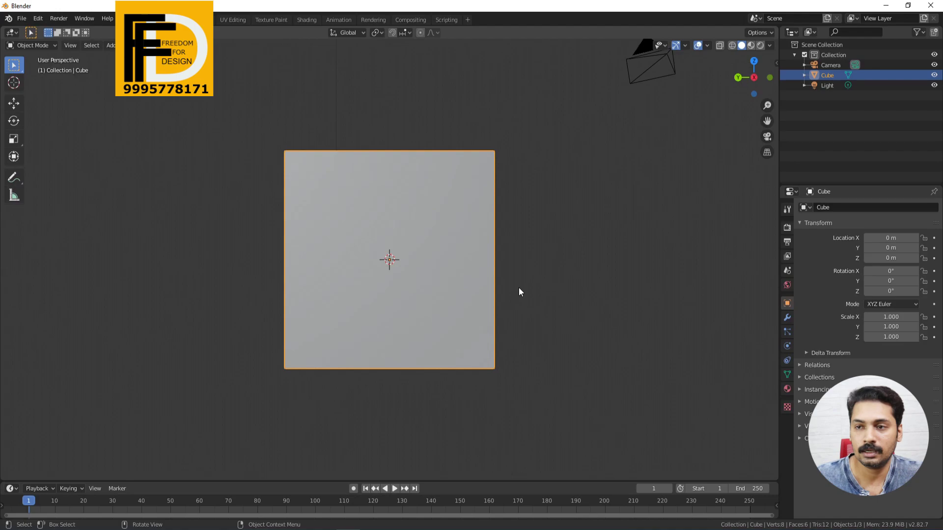
Step: Orbit around the cube in steps, then snap to a straight front view
key(KP_4)
key(KP_4)
key(KP_4)
key(KP_4)
key(KP_4)
key(KP_4)
key(KP_4)
key(KP_4)
key(KP_4)
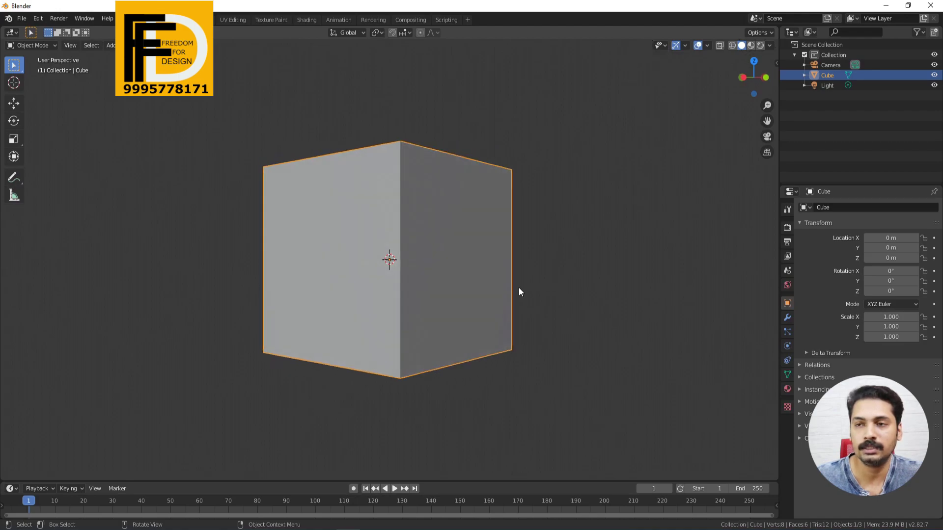
key(KP_4)
key(KP_4)
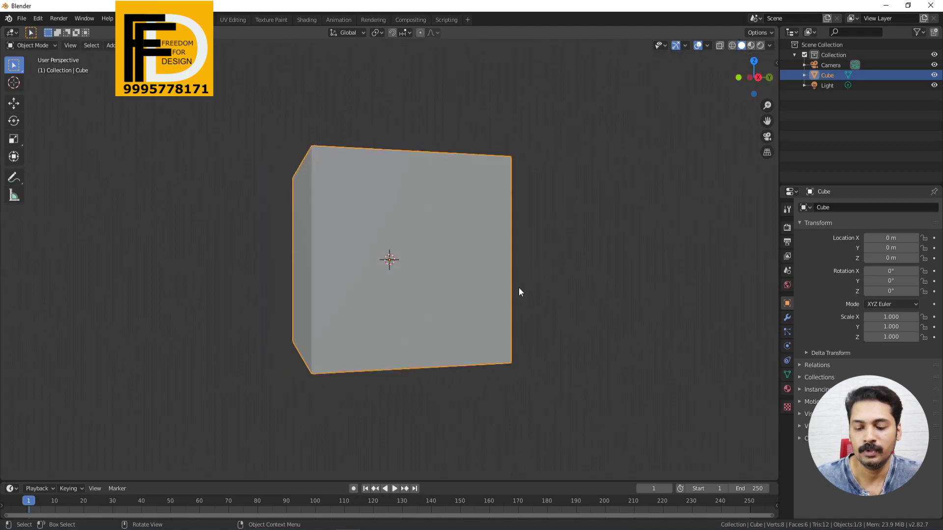
key(KP_1)
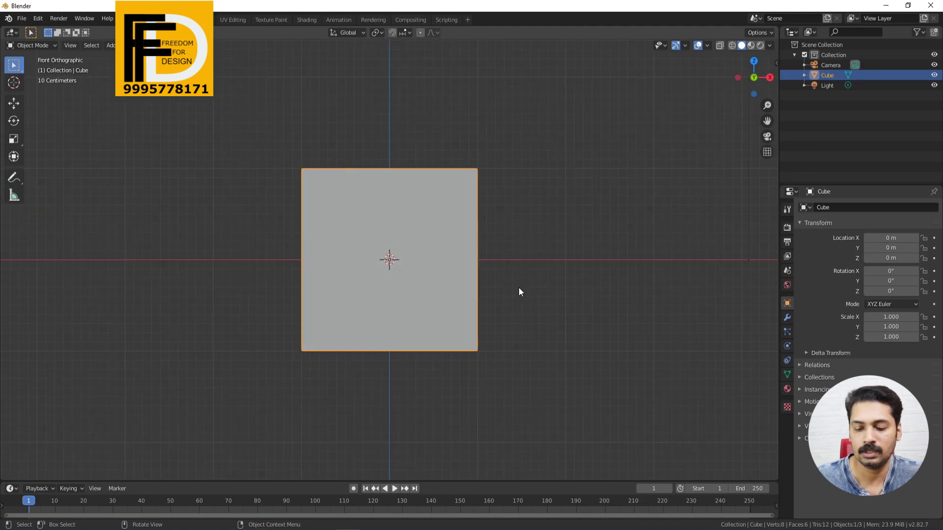
Step: Tilt the view above and below the cube, then look through the scene camera and leave it
key(KP_8)
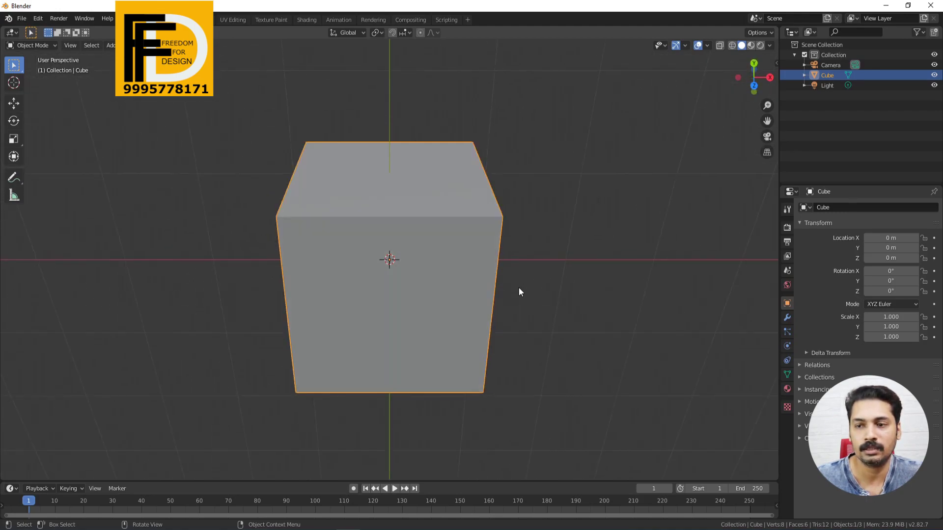
key(KP_2)
key(KP_8)
key(KP_2)
key(KP_2)
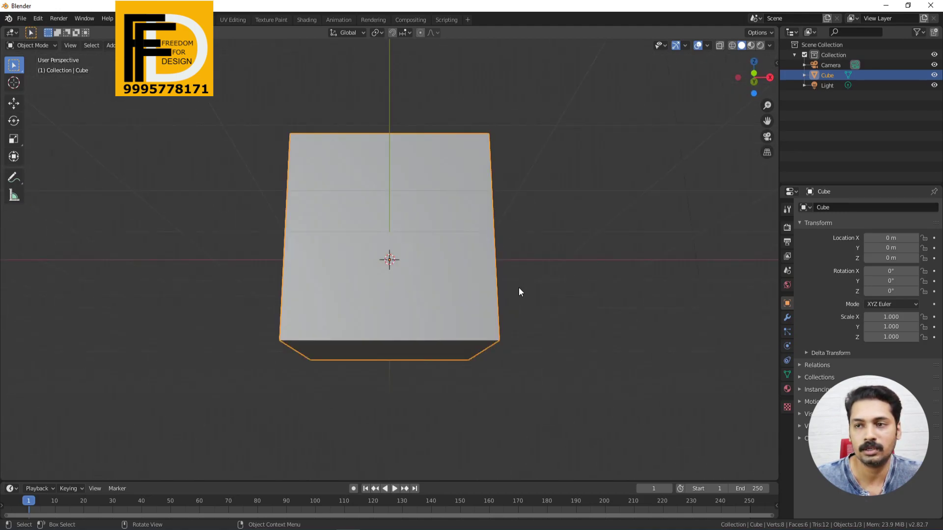
key(KP_2)
key(KP_0)
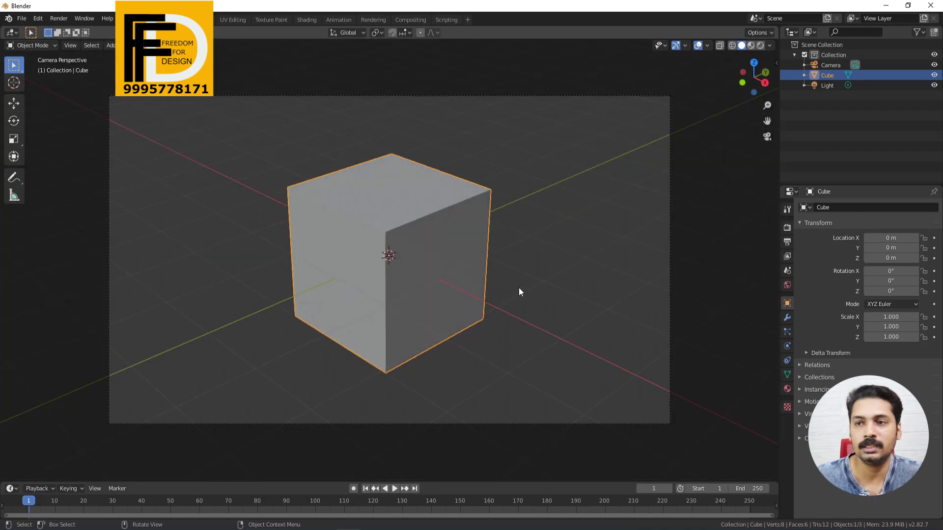
key(KP_0)
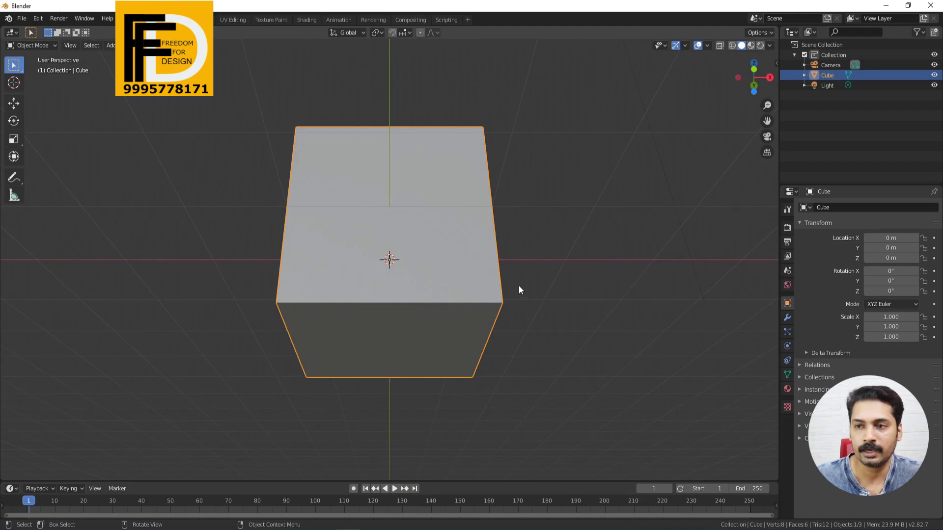
Step: Zoom out to the whole scene and back in, ending in Front Orthographic view of the cube
scroll(514, 287, down, 10)
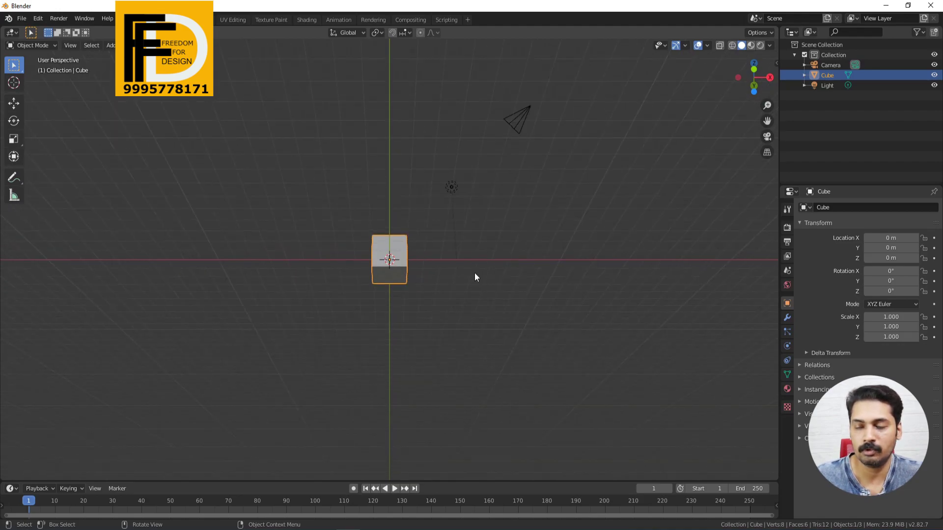
scroll(474, 278, up, 12)
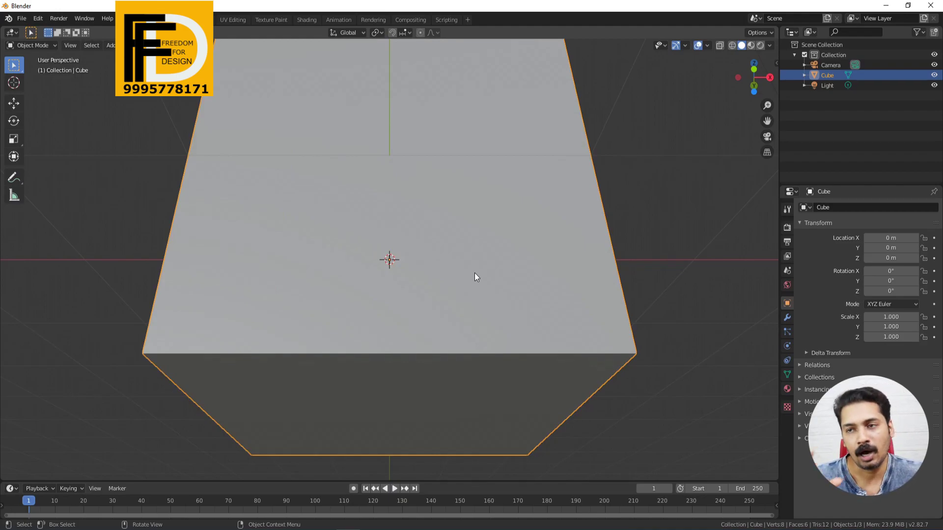
scroll(406, 288, down, 8)
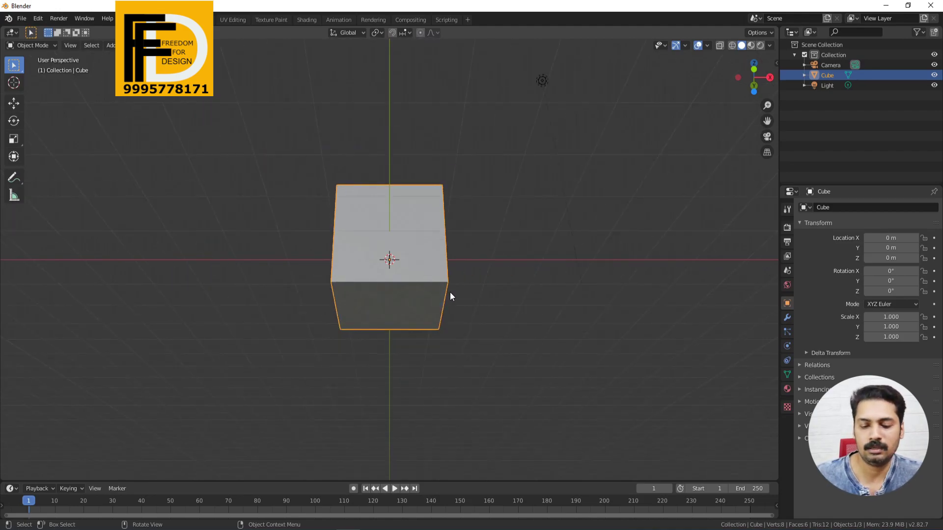
key(KP_1)
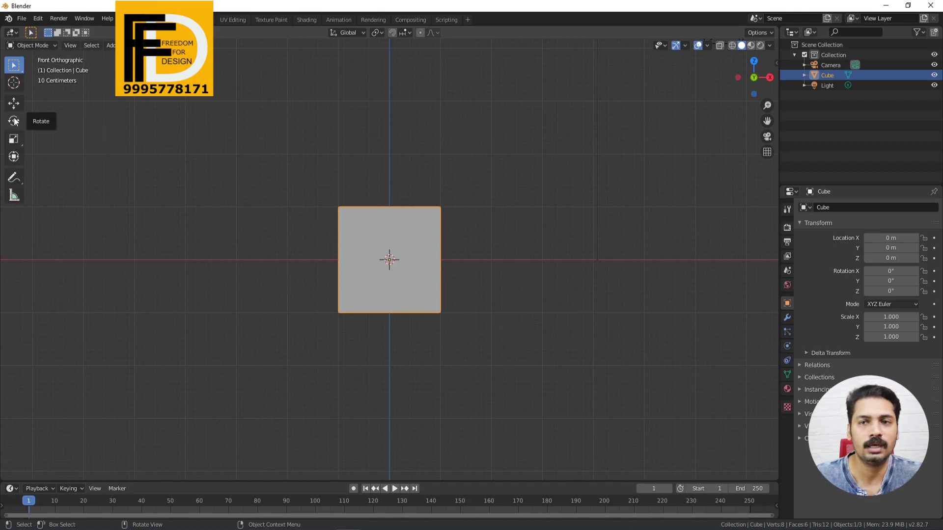
Step: Move the cube 2.1865 m along X and up along Z, undo the raise, and return it to the origin
click(13, 102)
drag(425, 258, 536, 260)
drag(499, 221, 501, 158)
middle_drag(452, 295, 470, 246)
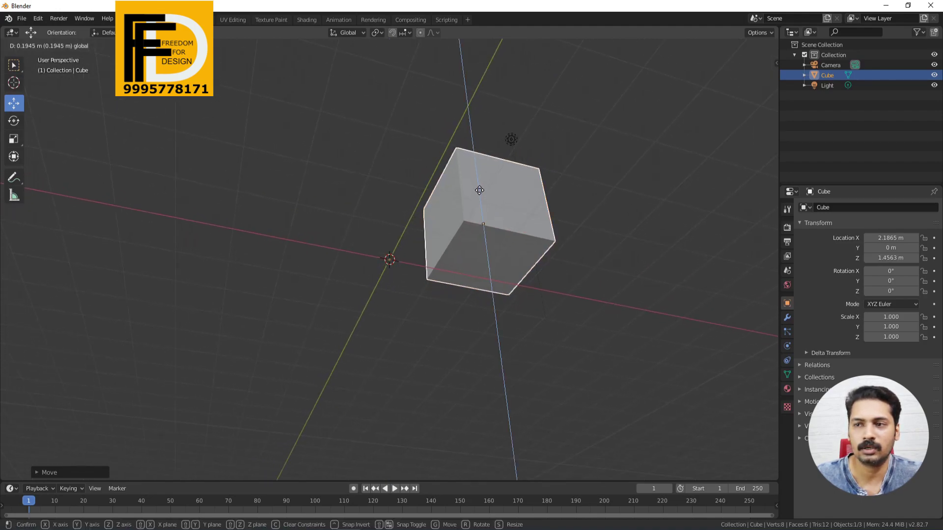
key(ctrl+z)
key(ctrl+z)
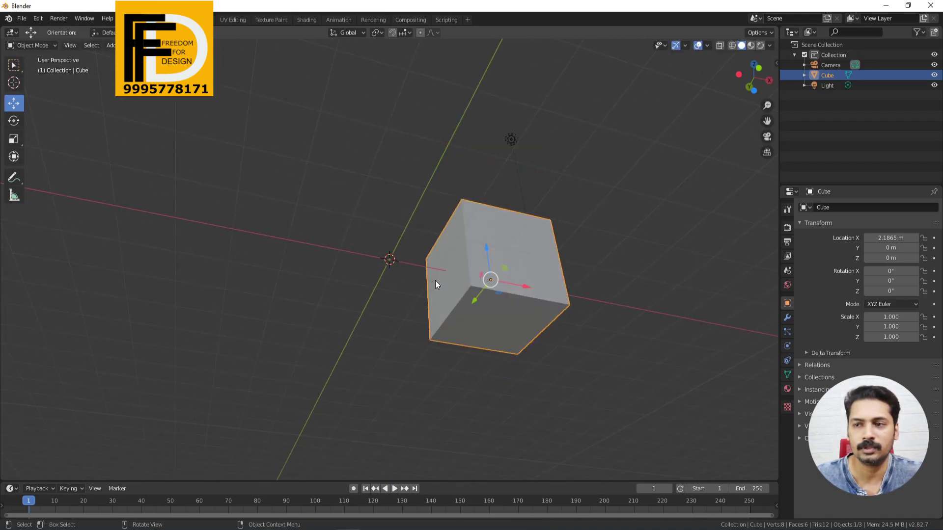
key(ctrl+z)
middle_drag(433, 282, 123, 214)
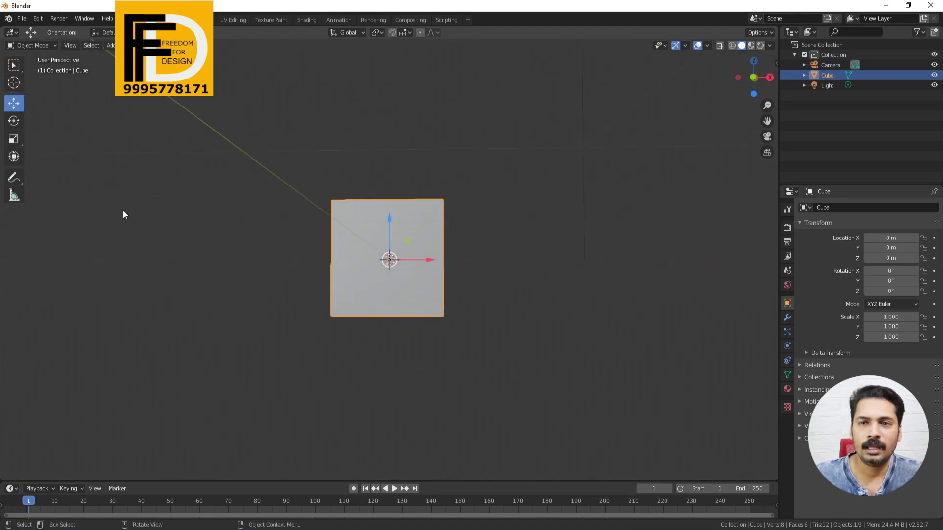
Step: With the Rotate tool, spin the cube about Z, then about its Y and X axes
click(14, 120)
drag(411, 257, 459, 280)
middle_drag(459, 280, 399, 233)
drag(399, 237, 373, 253)
Step: Undo the rotations, scale the cube uniformly to 0.907, then stretch it to 2.871 along Z and along Y
key(ctrl+z)
key(ctrl+z)
key(ctrl+z)
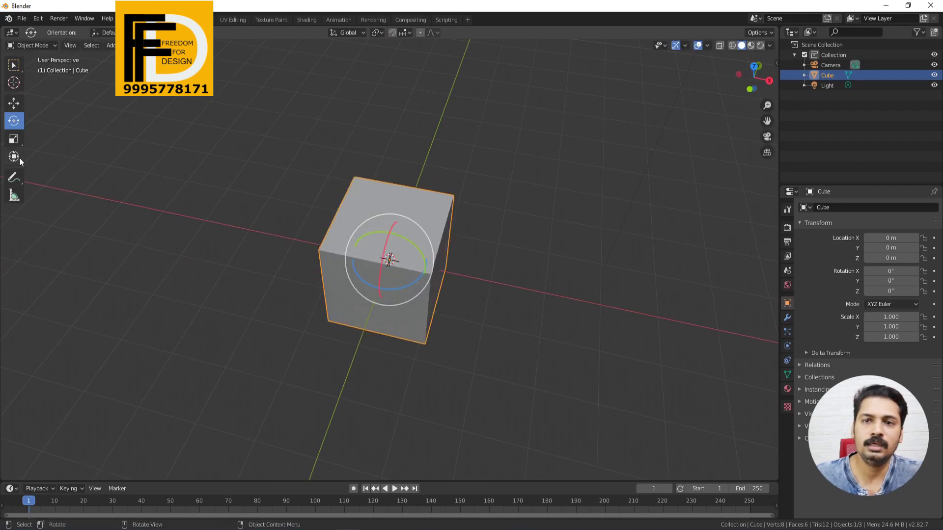
click(14, 139)
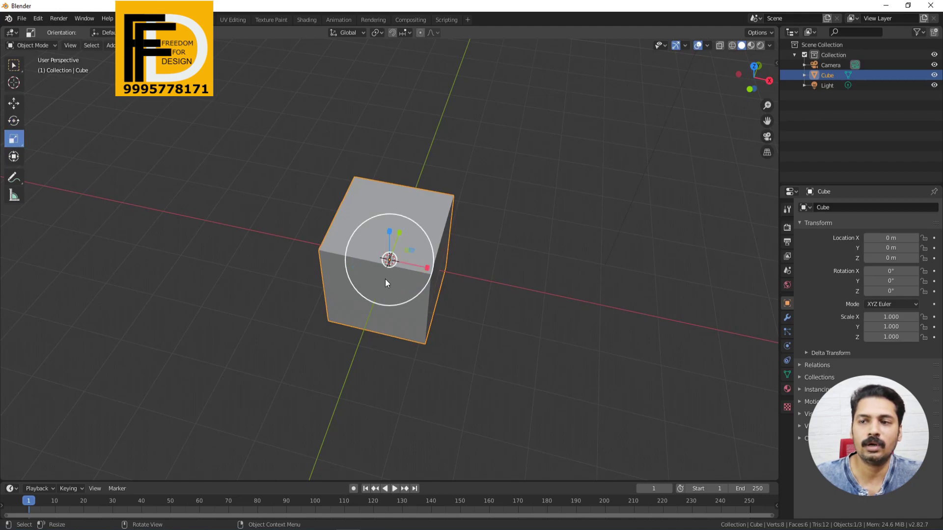
drag(385, 279, 510, 302)
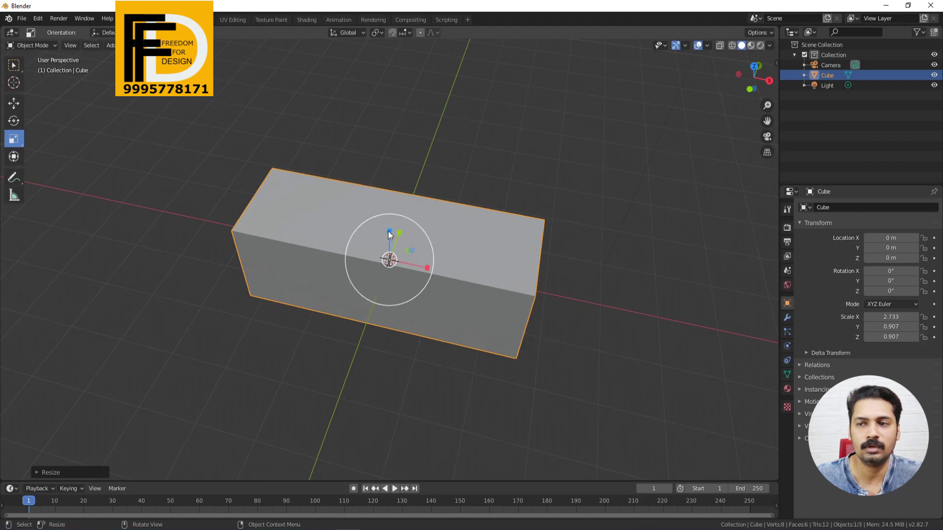
drag(388, 231, 393, 155)
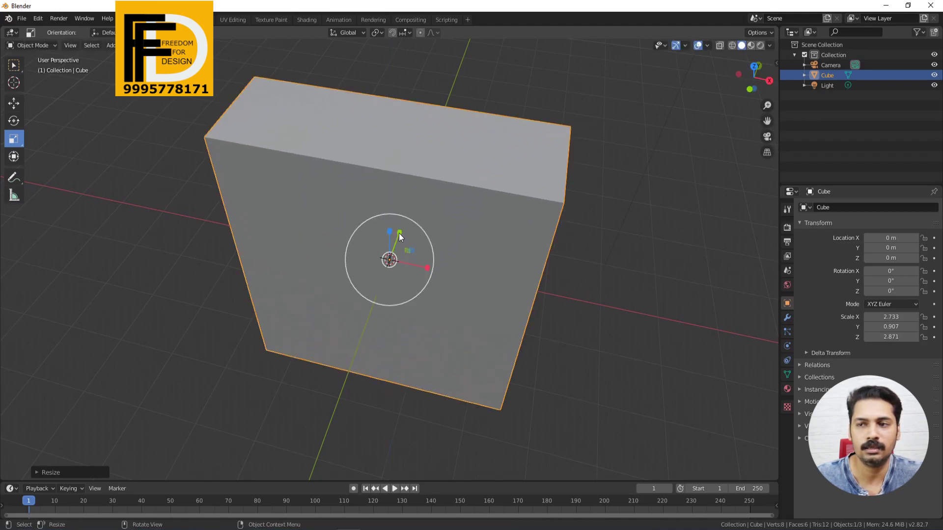
drag(399, 233, 427, 214)
Step: Undo the stretches back to 0.907 scale, reframe the view, and start a free G move of the cube
key(ctrl+z)
key(ctrl+z)
key(ctrl+z)
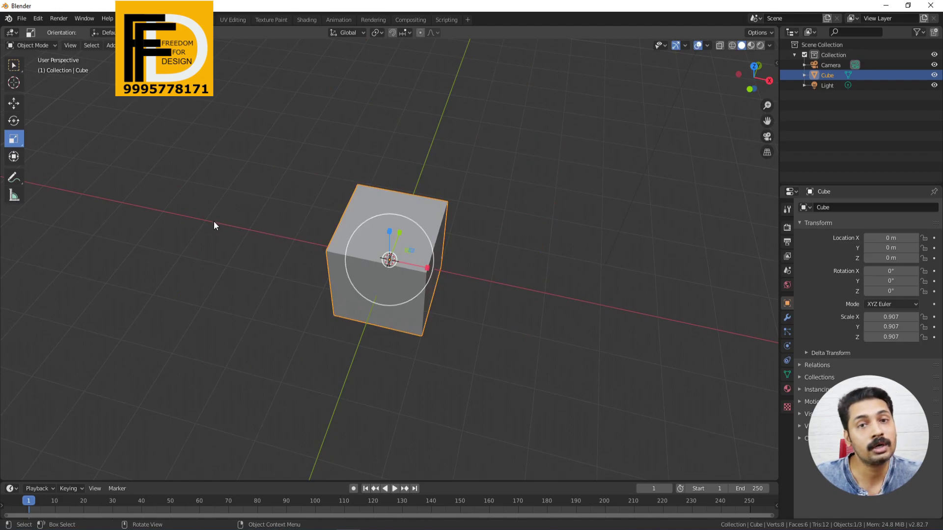
middle_drag(492, 360, 441, 357)
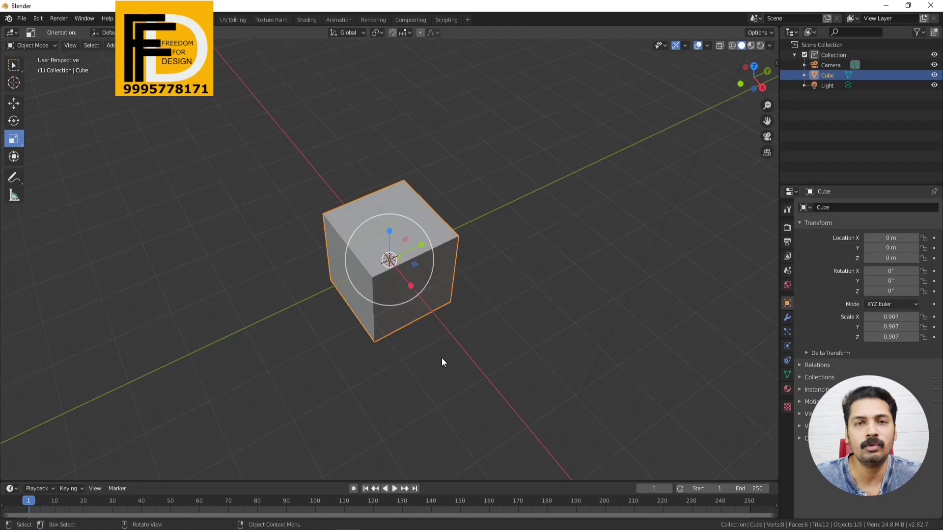
scroll(420, 325, up, 2)
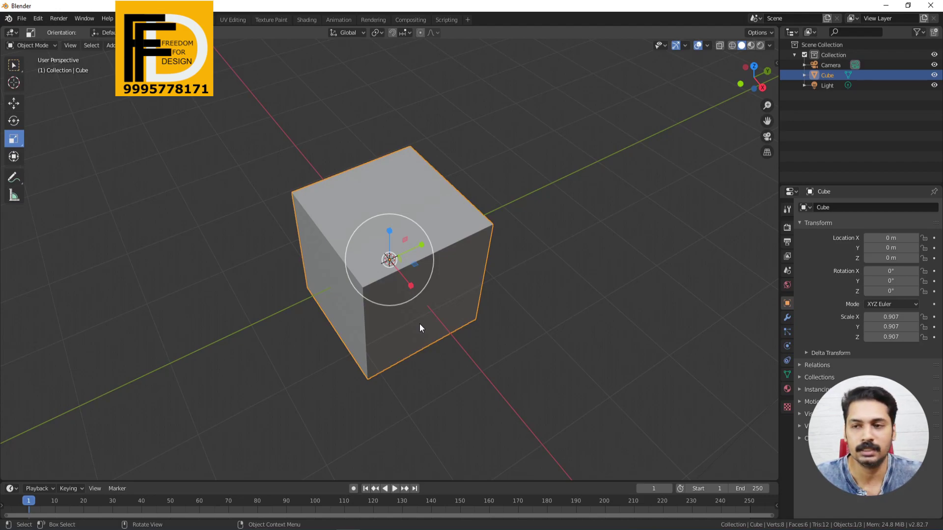
key(g)
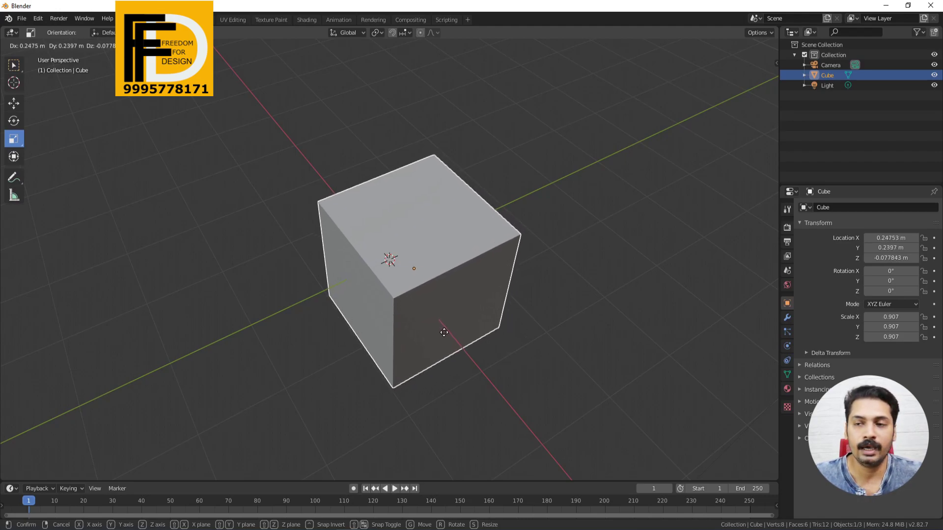
key(x)
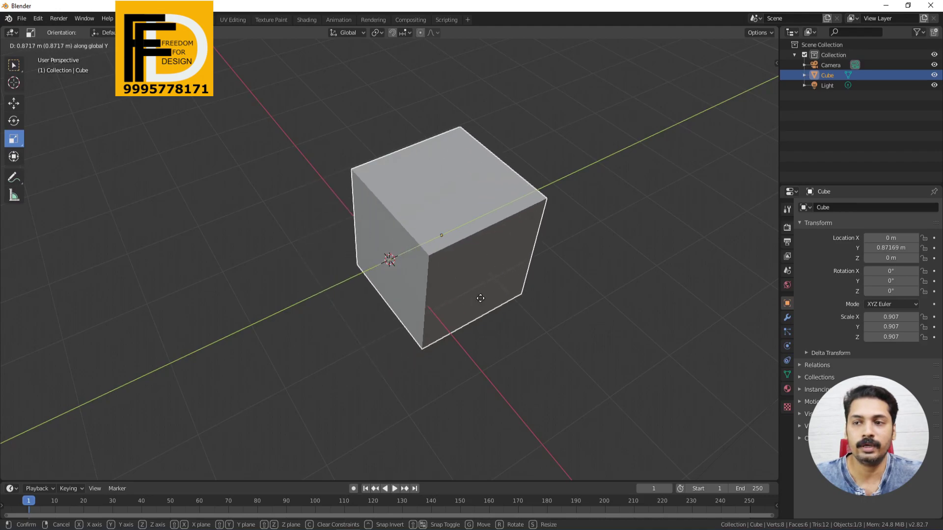
key(y)
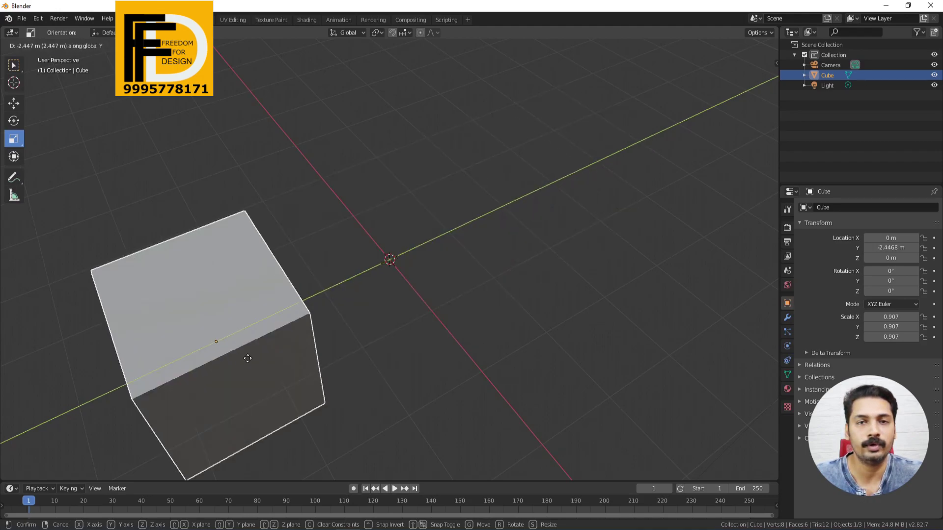
key(z)
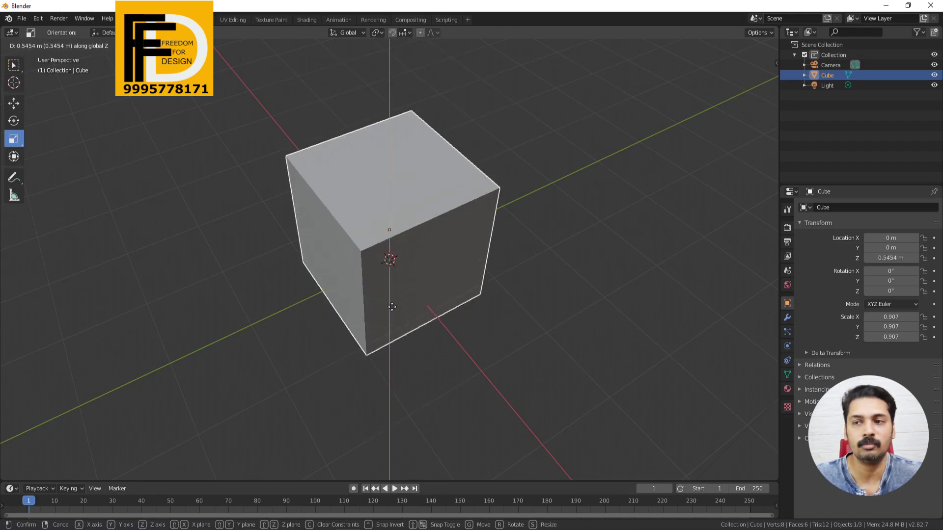
right_click(387, 337)
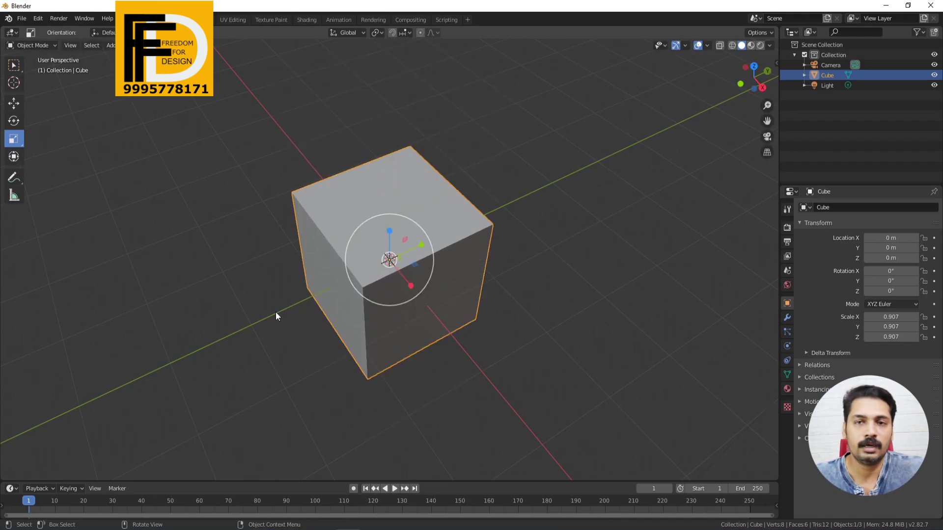
middle_drag(303, 326, 322, 310)
scroll(344, 310, down, 4)
scroll(393, 294, up, 4)
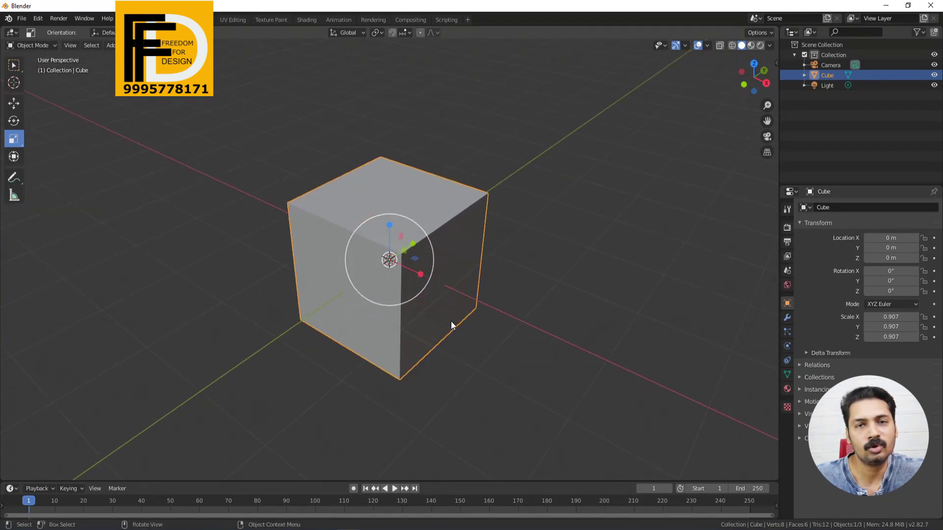
middle_drag(451, 321, 397, 344)
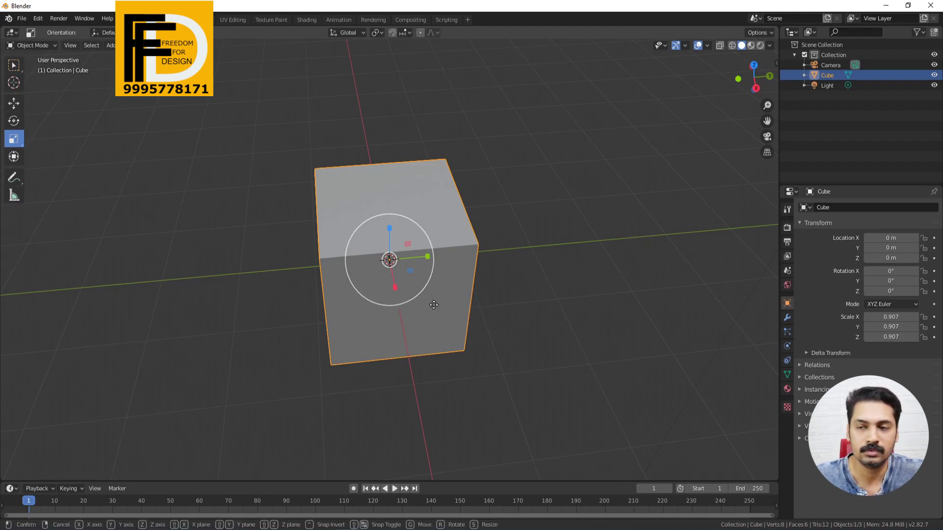
key(g)
key(x)
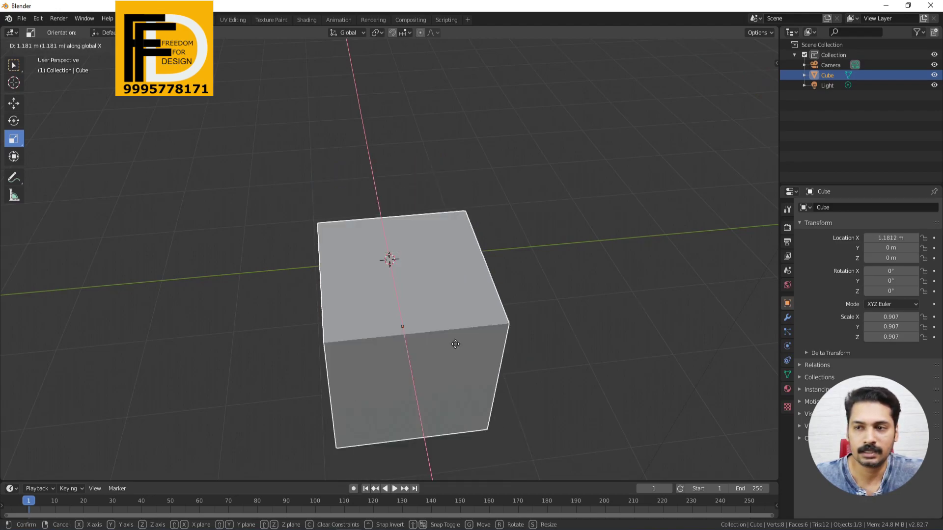
key(y)
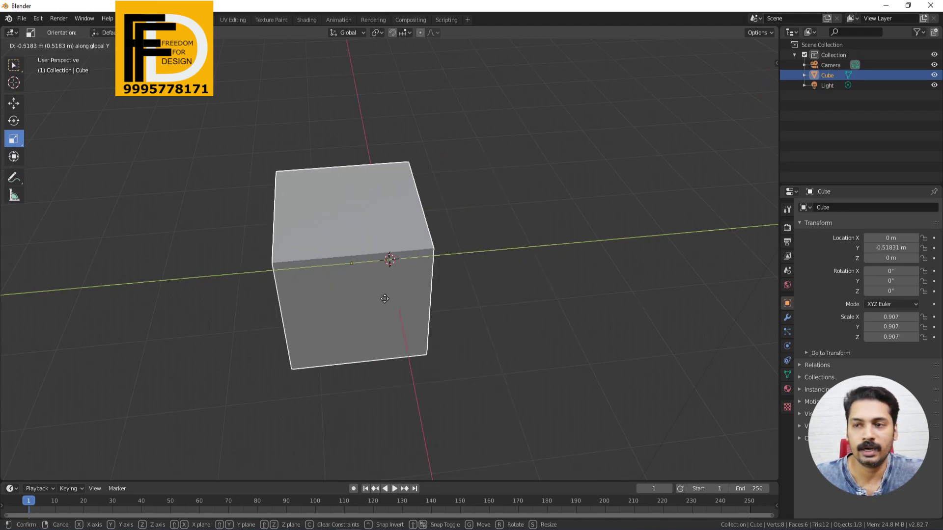
key(z)
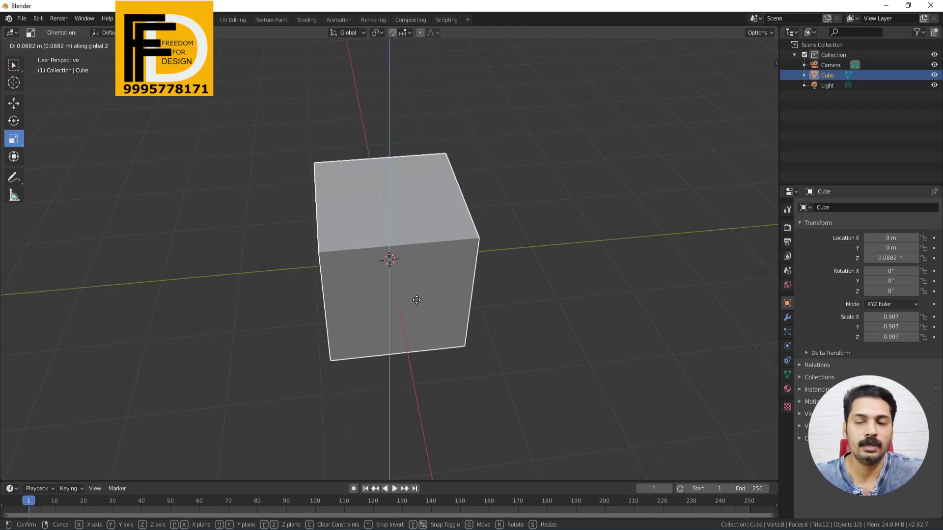
right_click(416, 300)
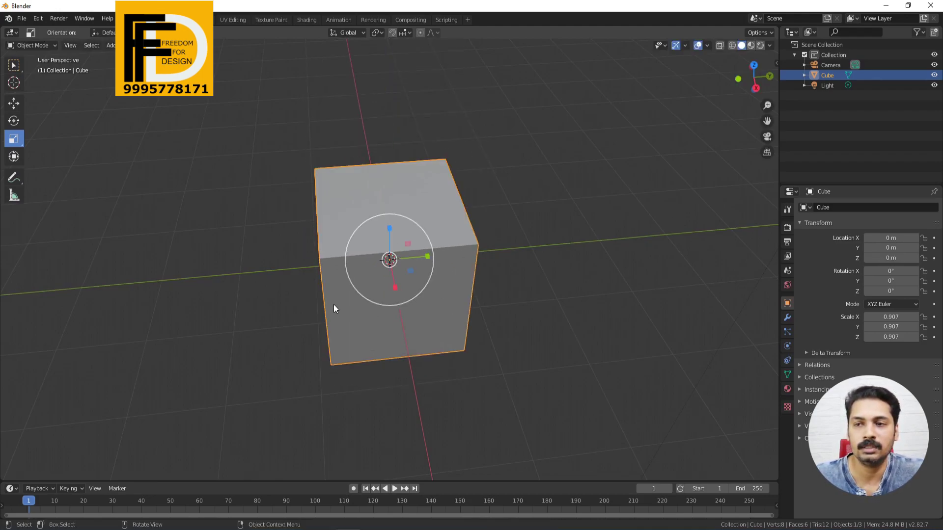
middle_drag(353, 309, 400, 314)
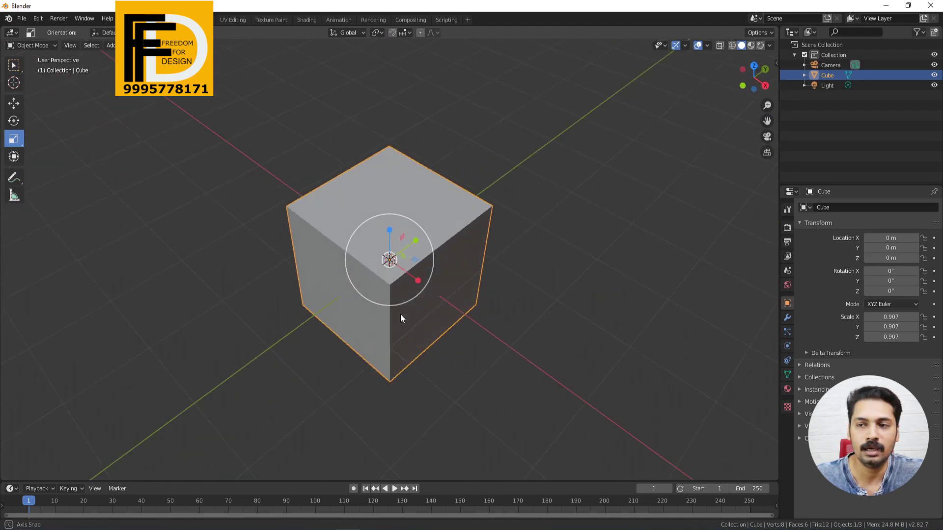
key(r)
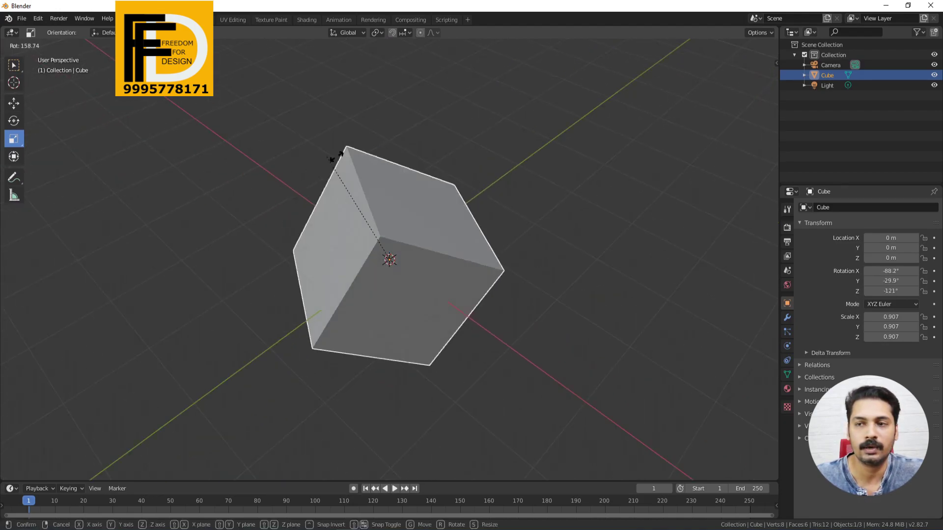
right_click(621, 333)
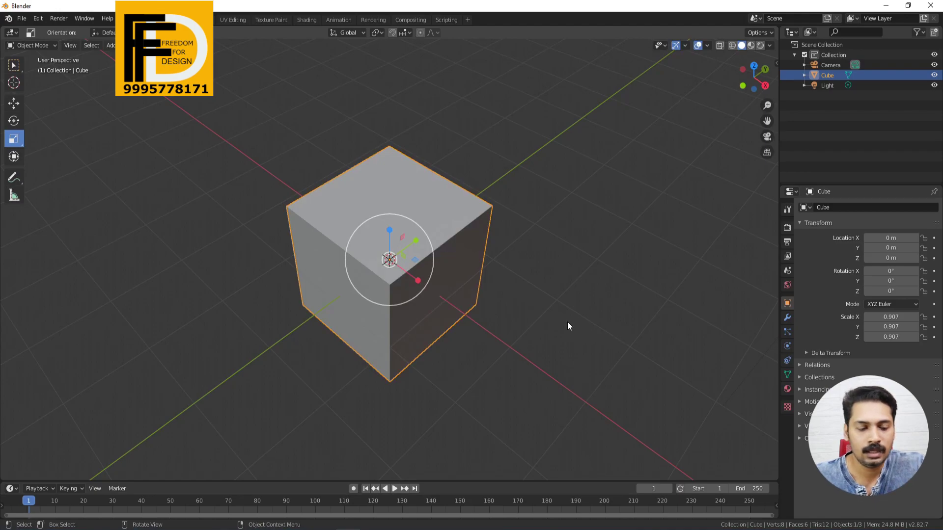
key(r)
key(x)
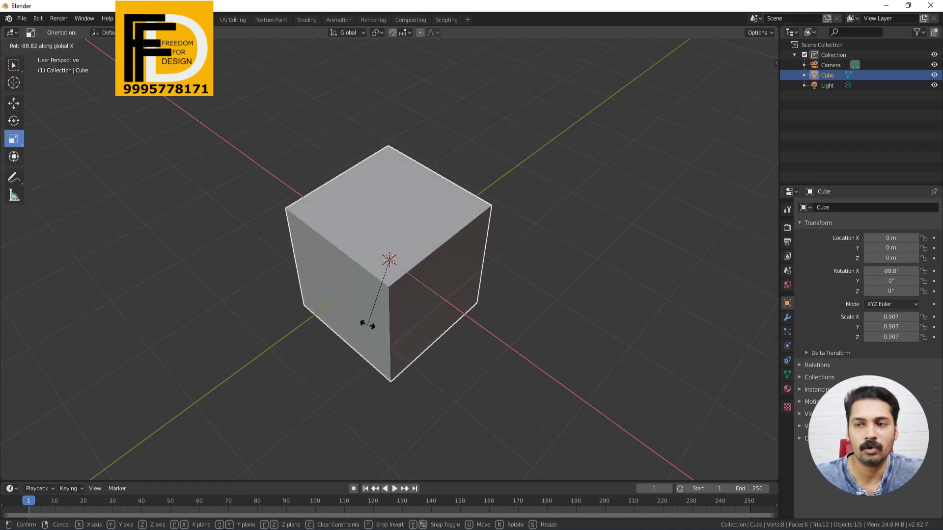
key(y)
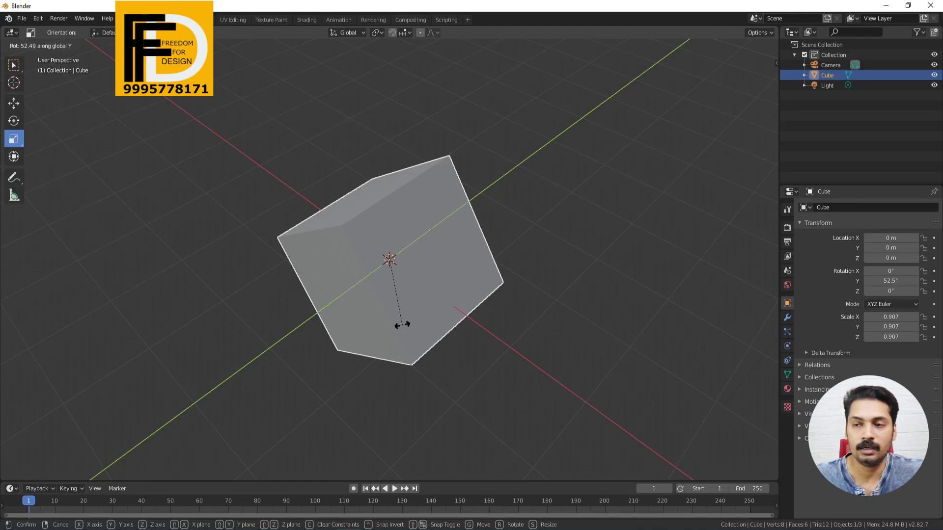
key(z)
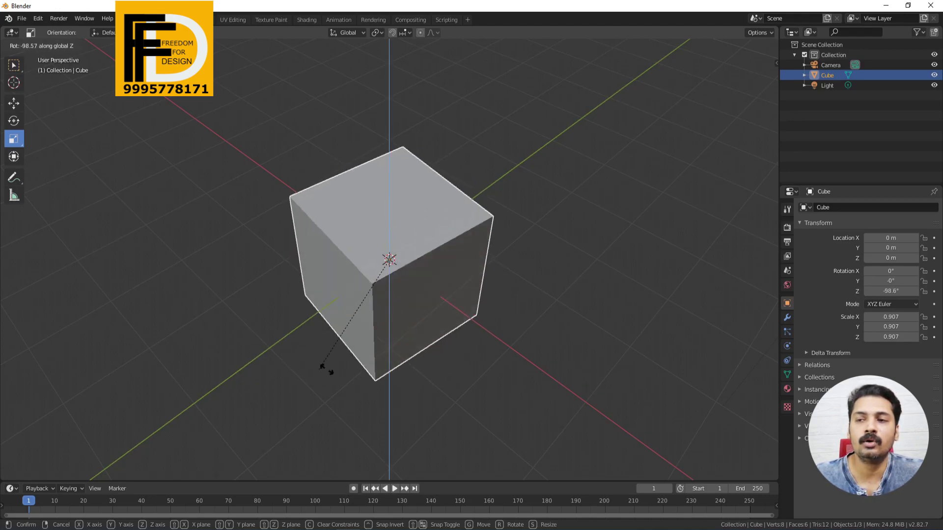
right_click(407, 373)
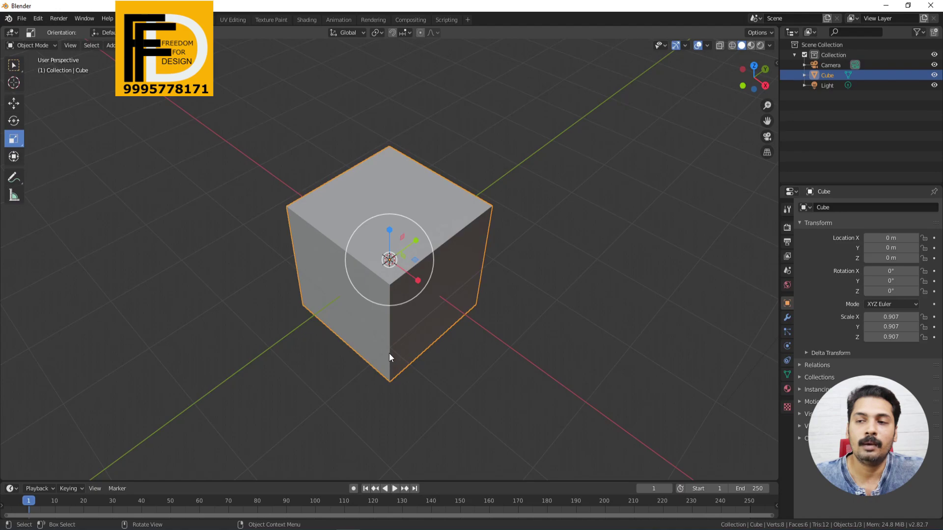
key(s)
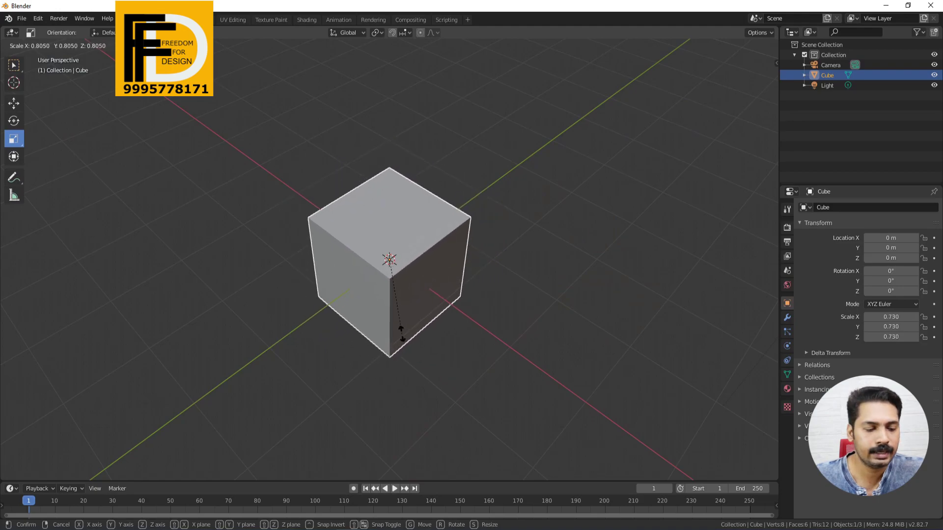
key(x)
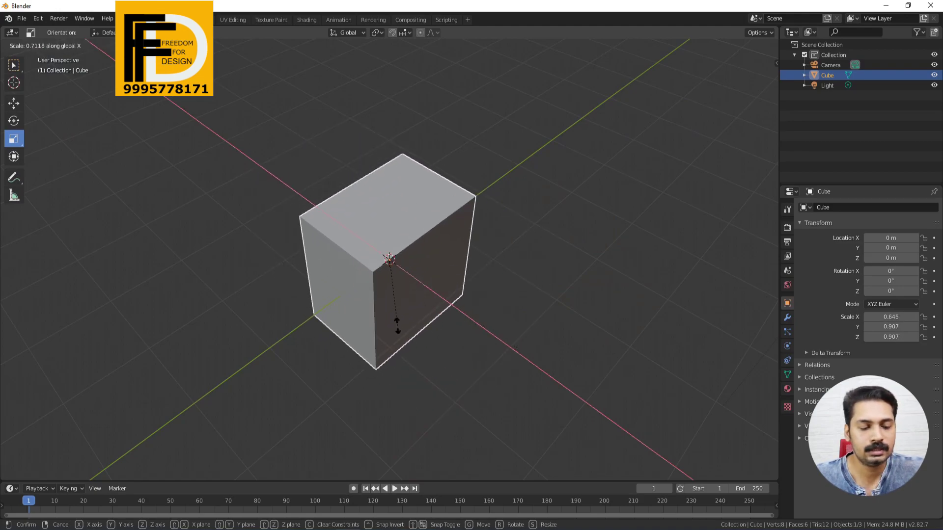
key(y)
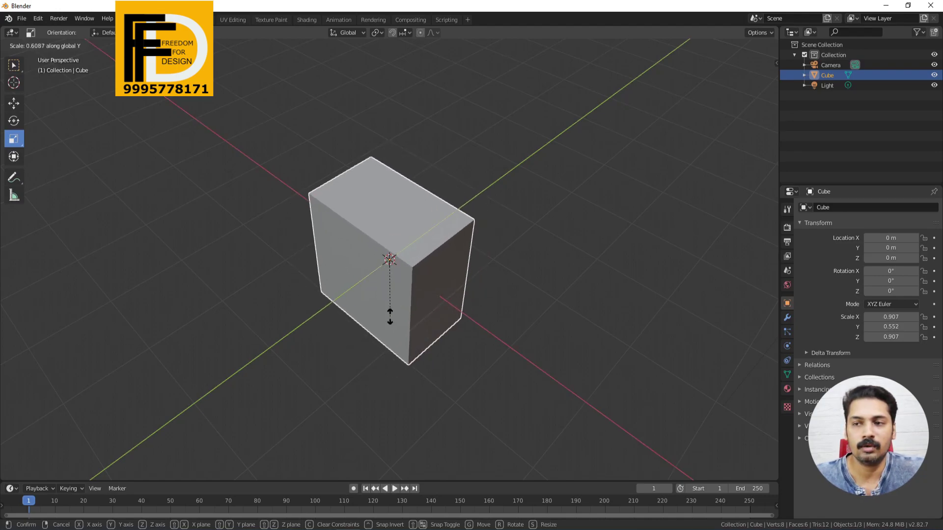
key(z)
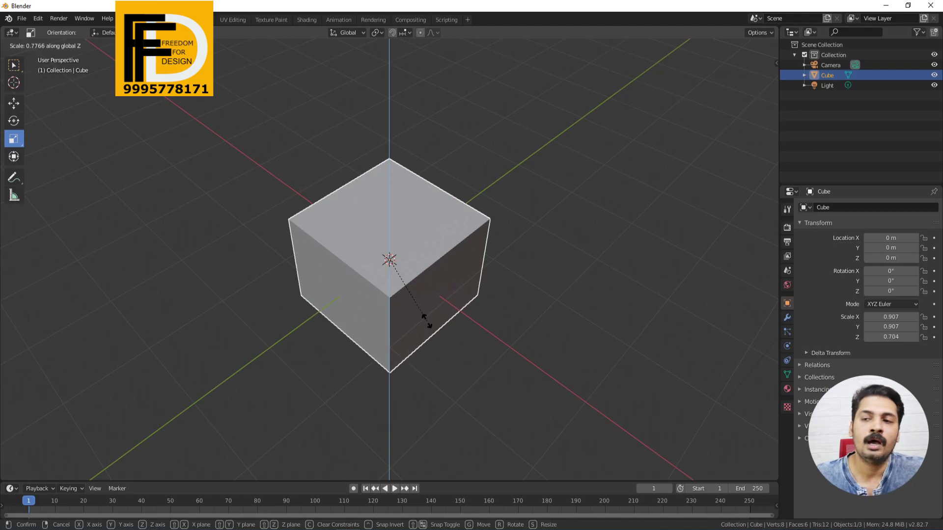
right_click(538, 354)
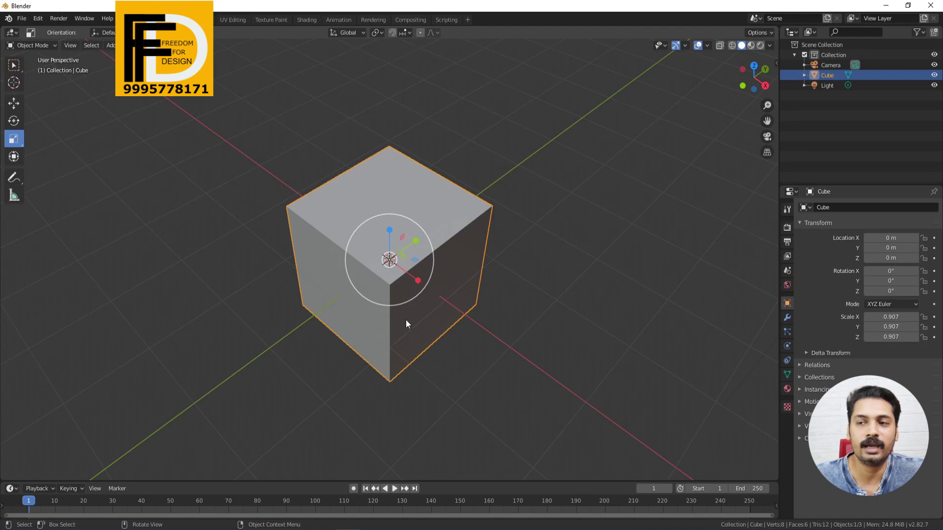
middle_drag(352, 326, 351, 297)
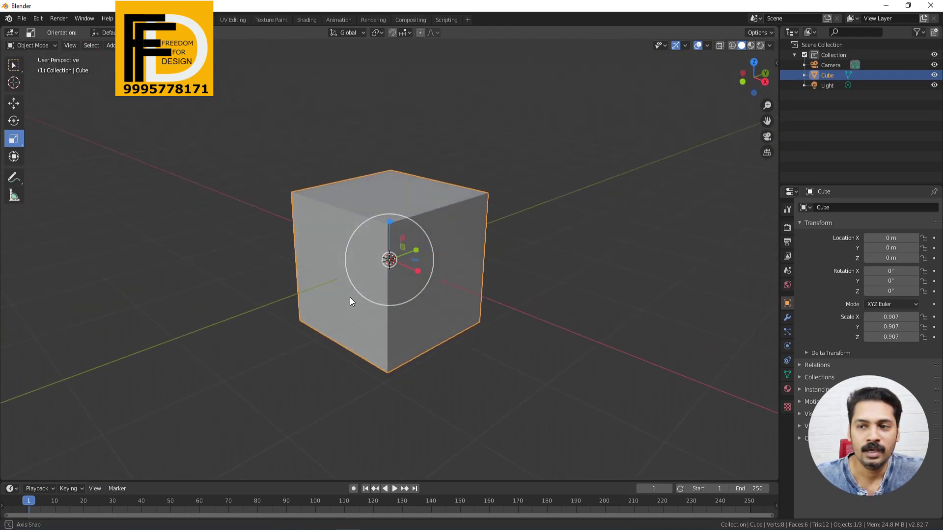
drag(405, 307, 465, 322)
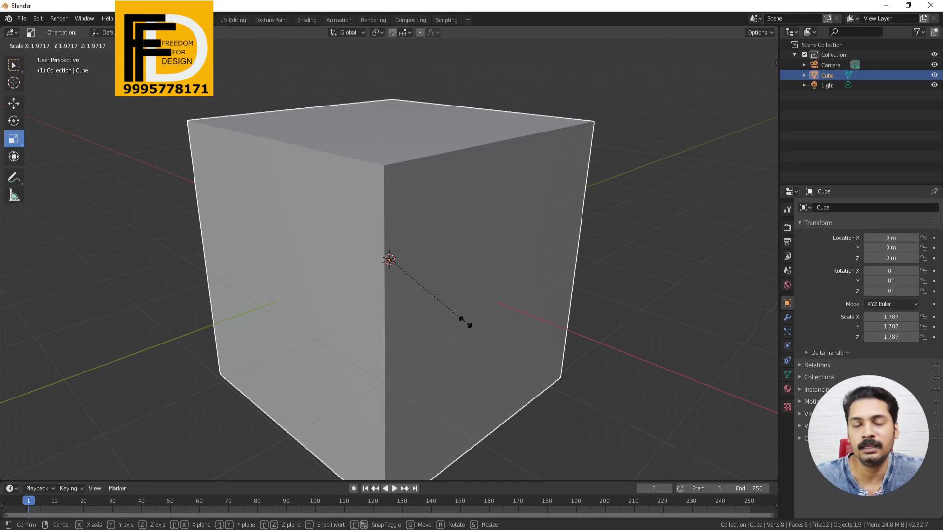
drag(465, 322, 465, 321)
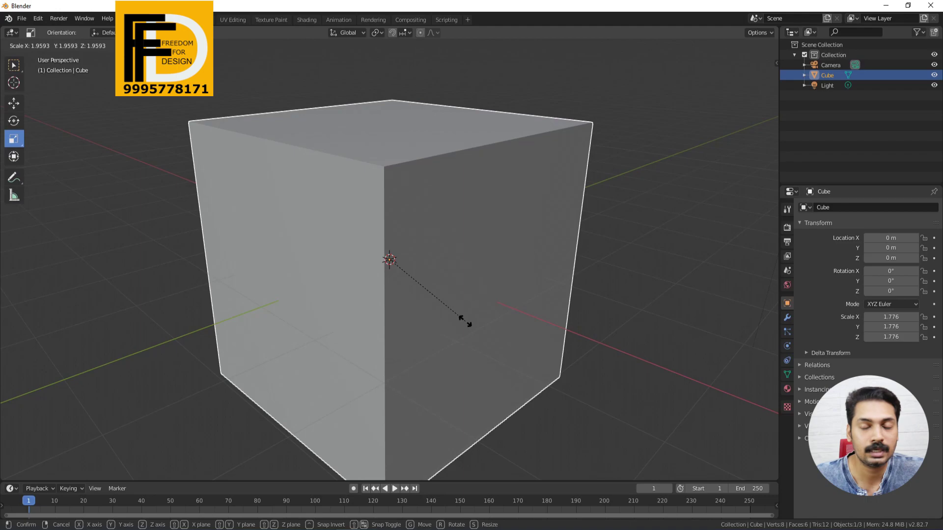
key(shift+z)
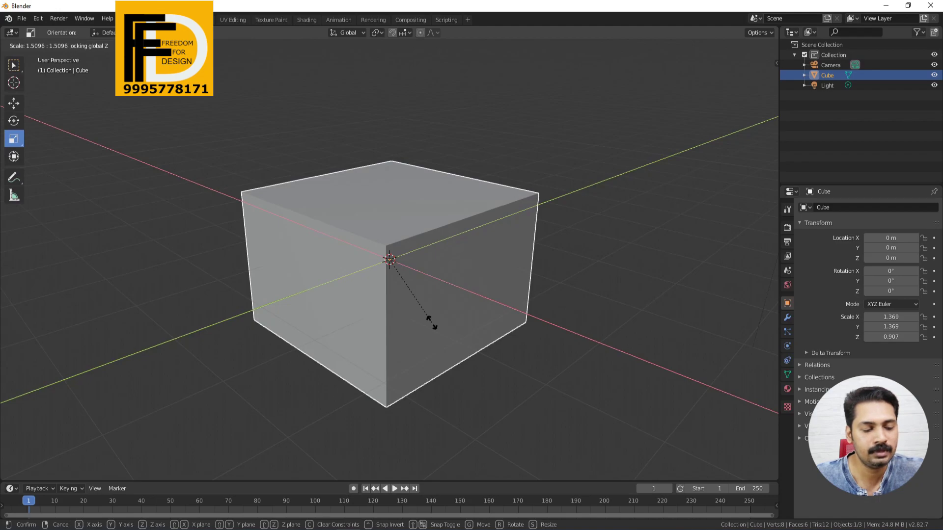
key(shift+x)
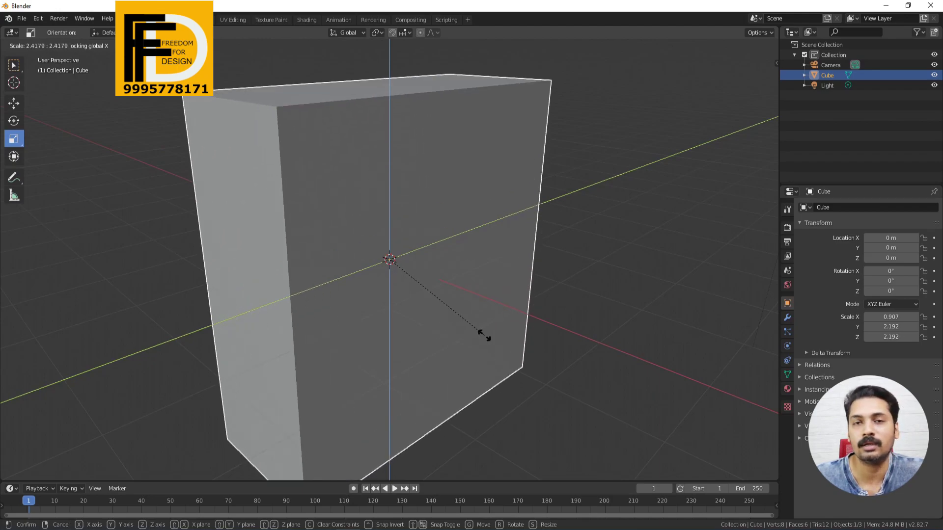
key(shift+y)
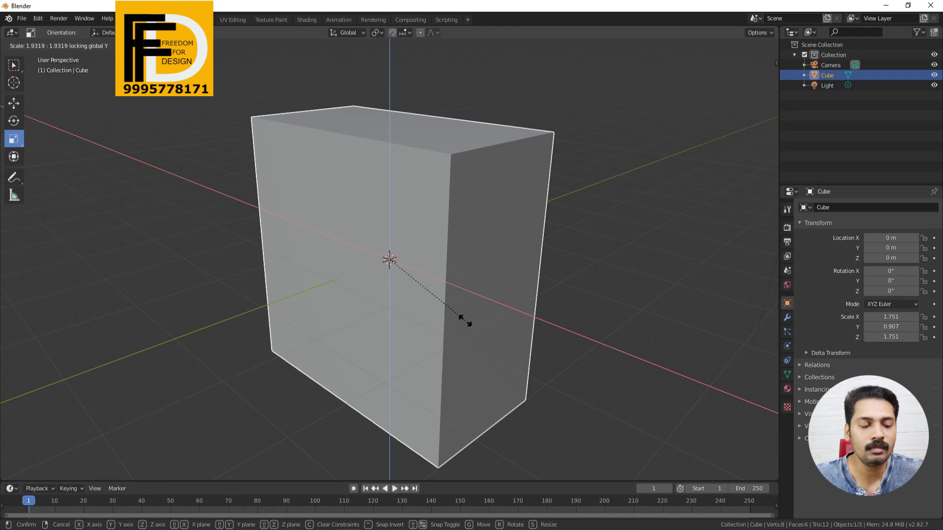
right_click(464, 322)
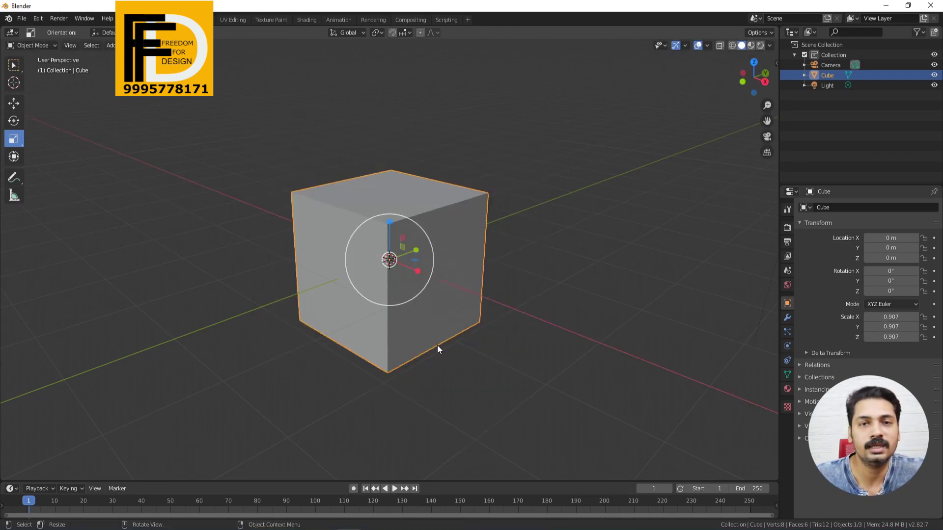
middle_drag(437, 345, 402, 361)
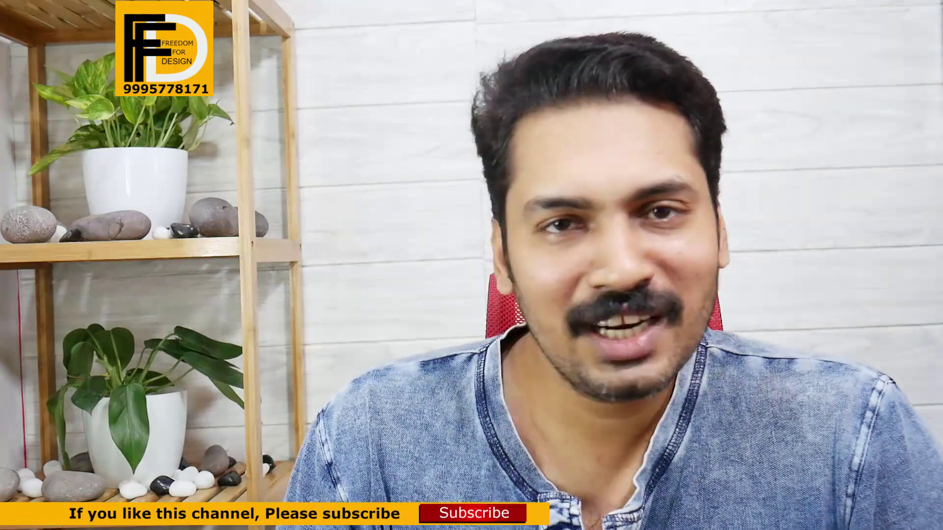